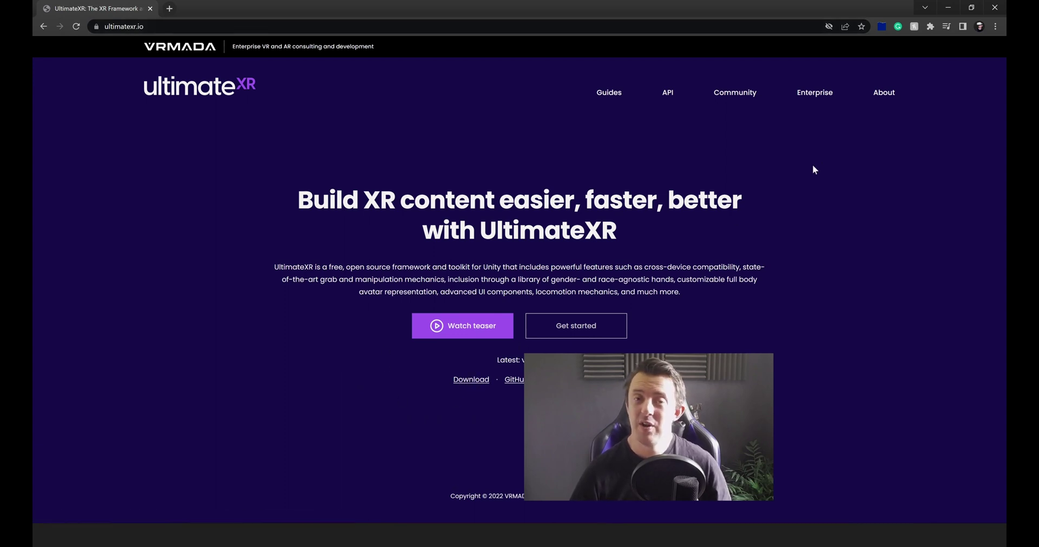
Step: Minimize Chrome to bring Unity forward and open Build Settings from the File menu
click(947, 7)
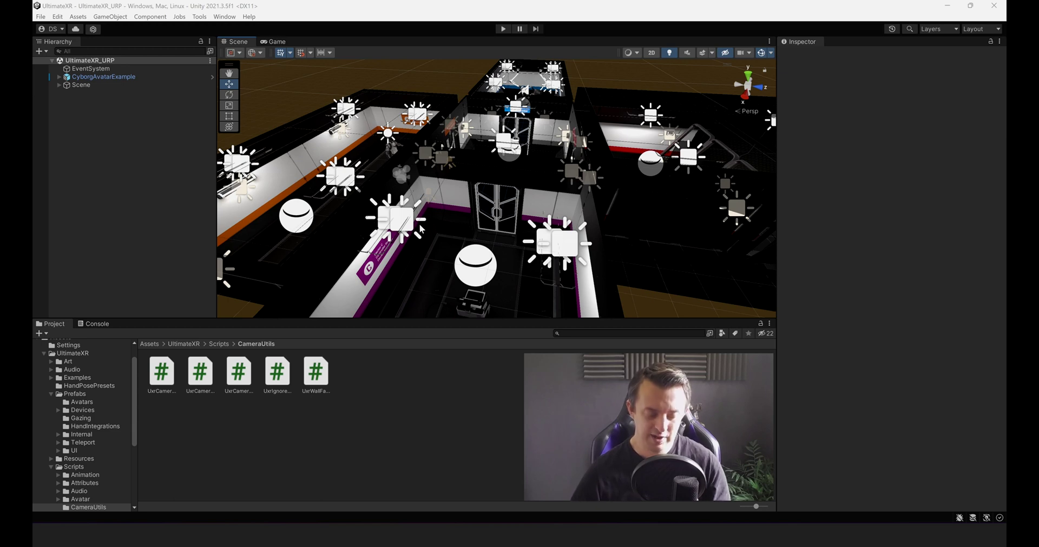
scroll(420, 229, down, 5)
scroll(478, 213, up, 4)
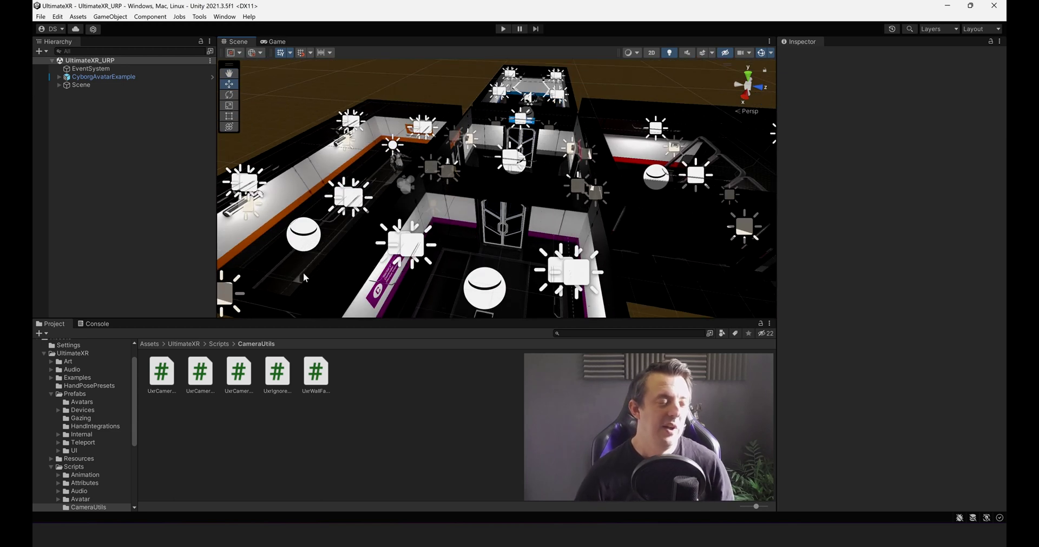
click(41, 17)
click(76, 149)
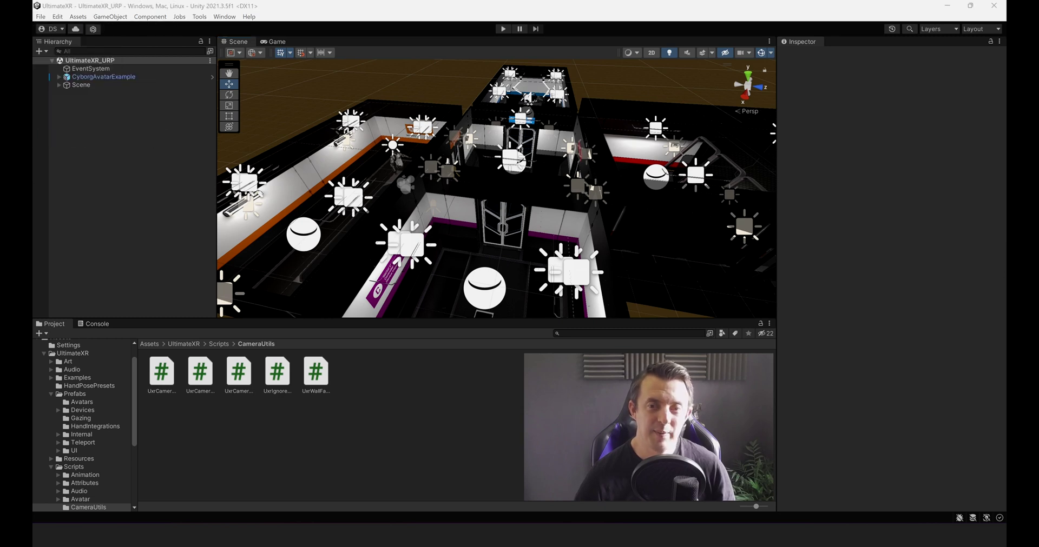
Step: In Player Settings' XR Plug-in Management, confirm the Oculus provider for the Android and desktop tabs
click(380, 378)
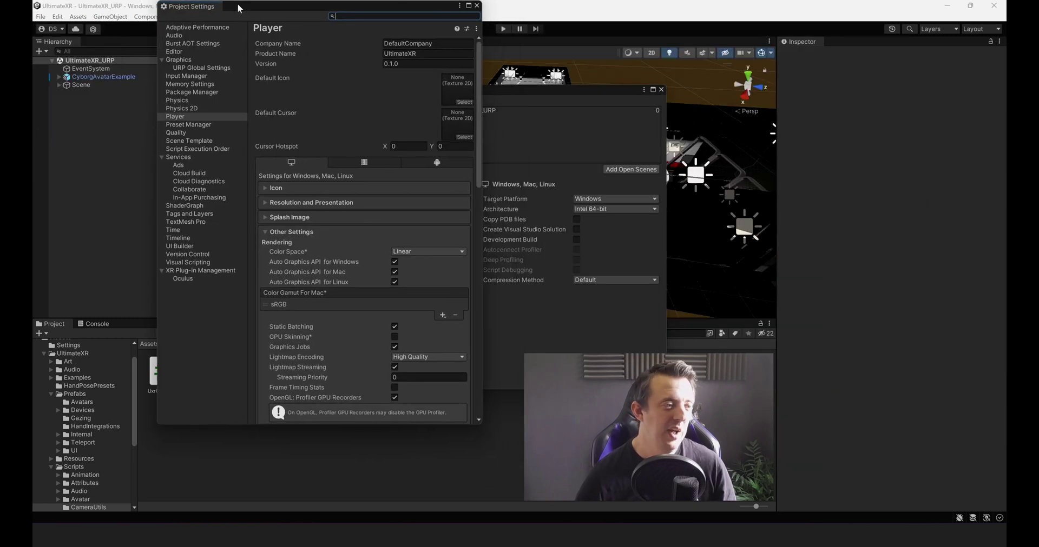
click(172, 264)
click(179, 271)
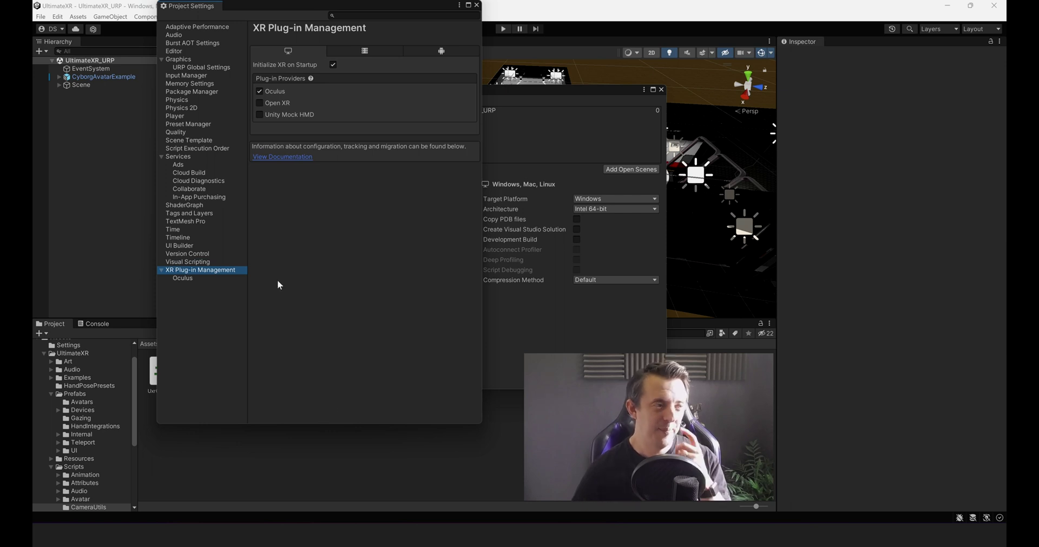
click(441, 51)
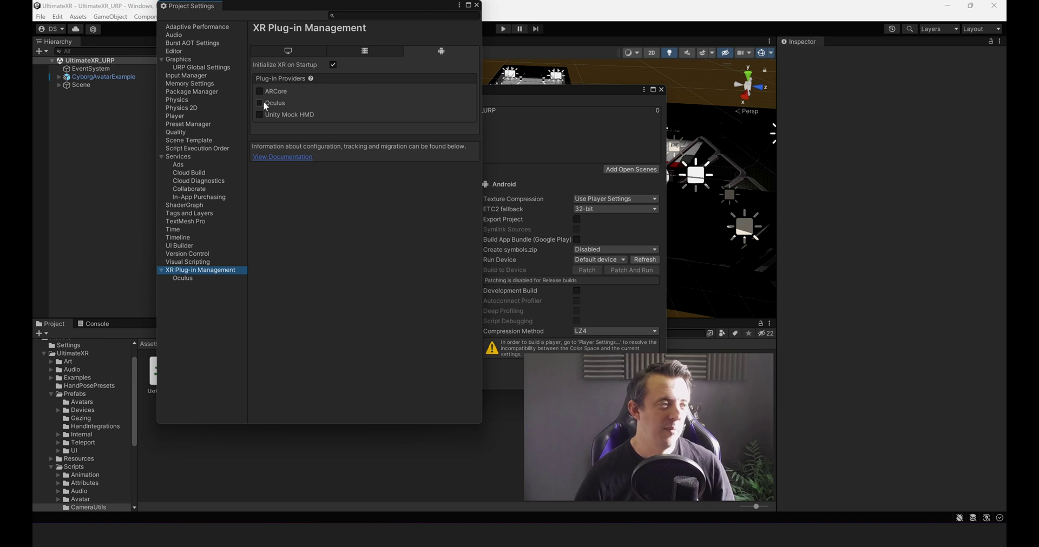
click(305, 49)
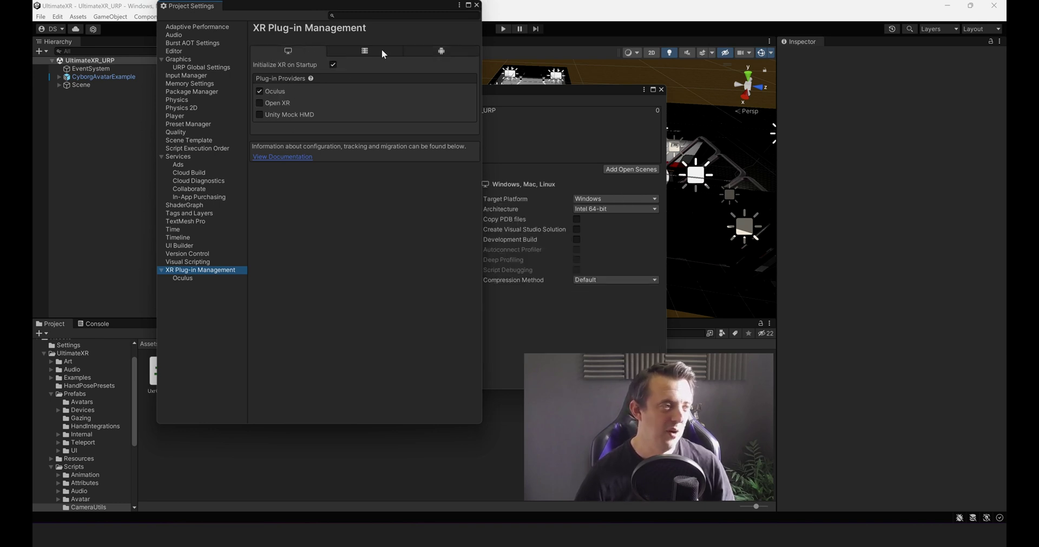
Step: Close both settings windows and select UltimateXR_URP in Assets > UltimateXR > Examples > FullScene
click(475, 5)
click(660, 89)
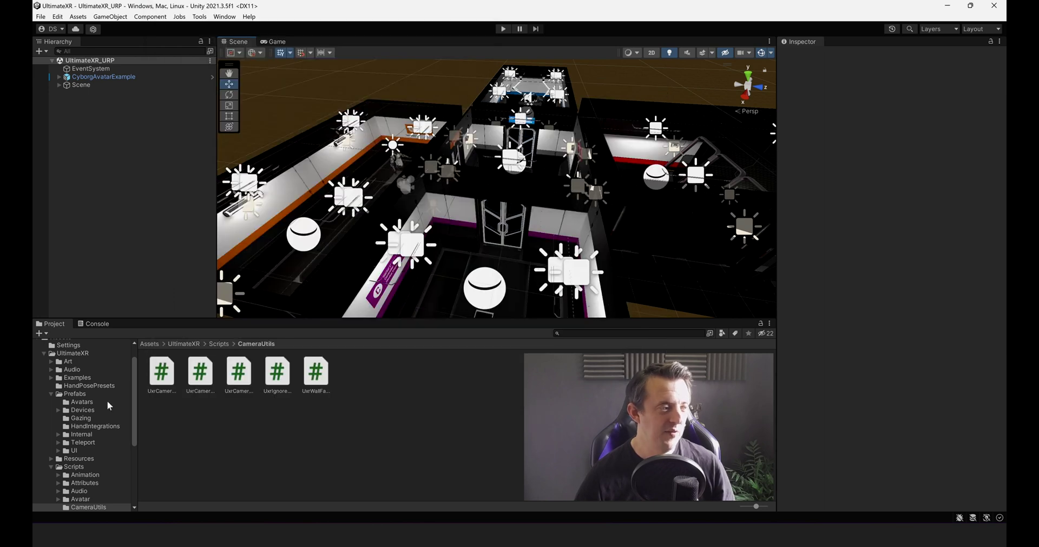
click(51, 394)
click(50, 410)
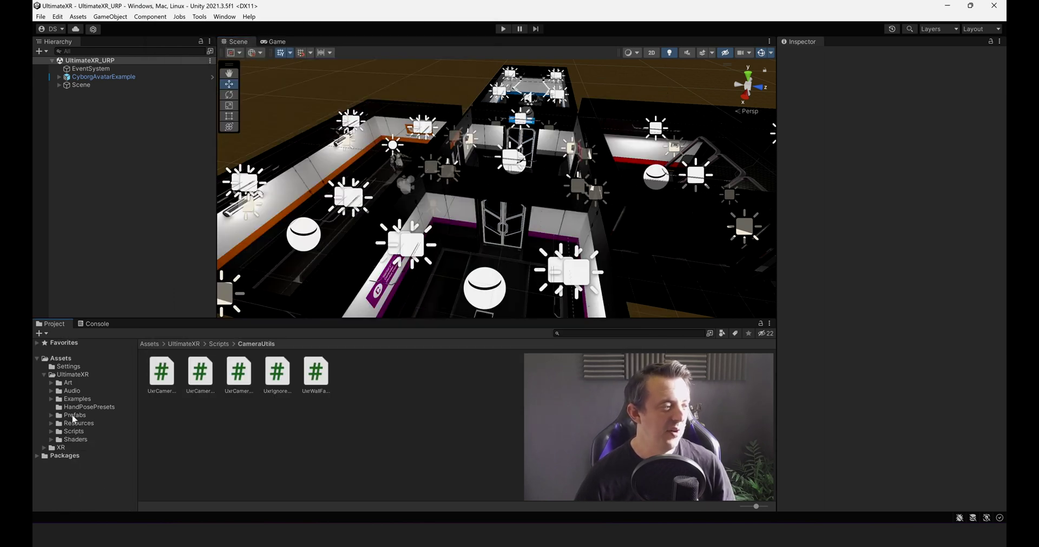
click(51, 399)
click(84, 408)
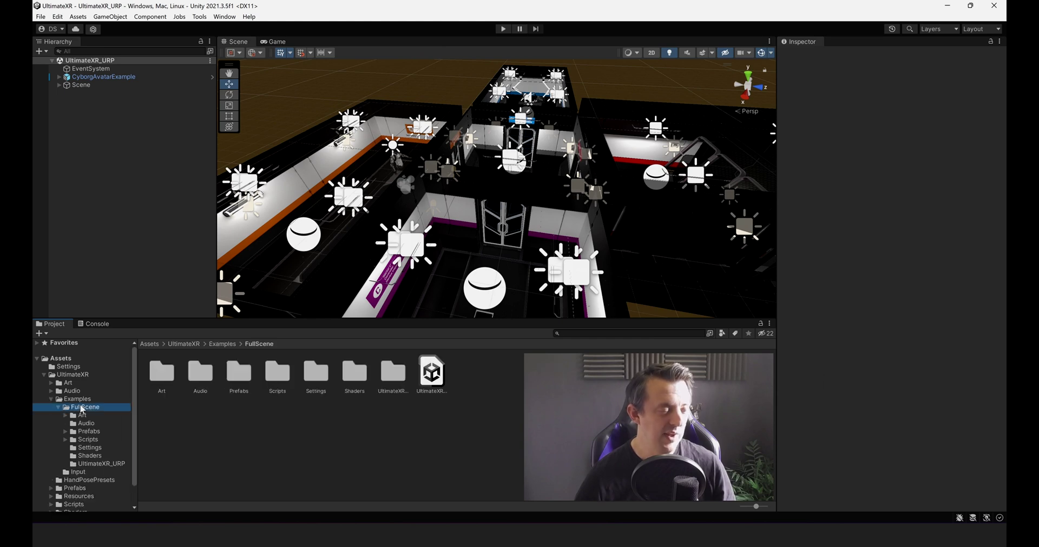
click(437, 373)
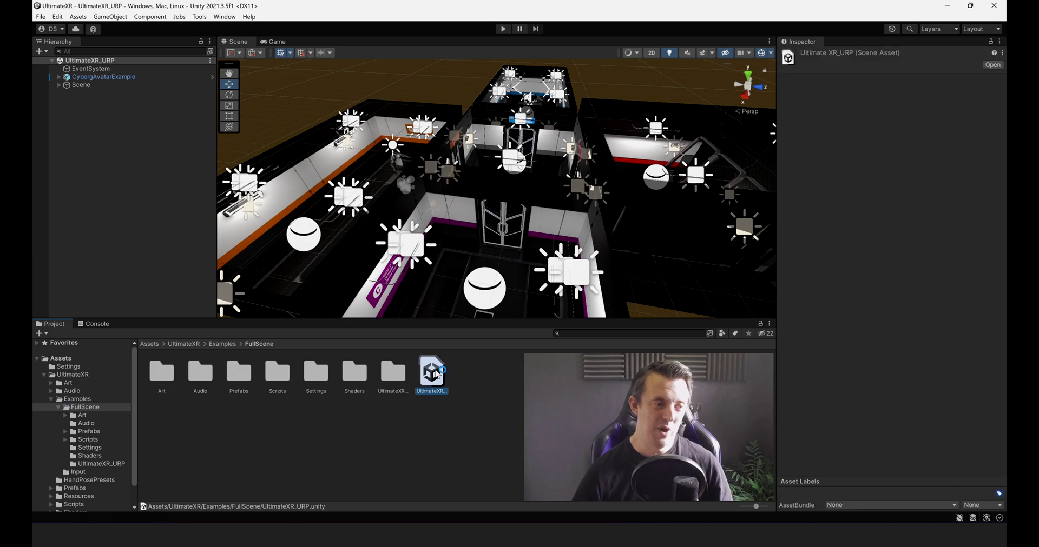
Step: Fly the Scene view over the rooms, into the robot-arm room and back toward the corridor
scroll(549, 203, up, 5)
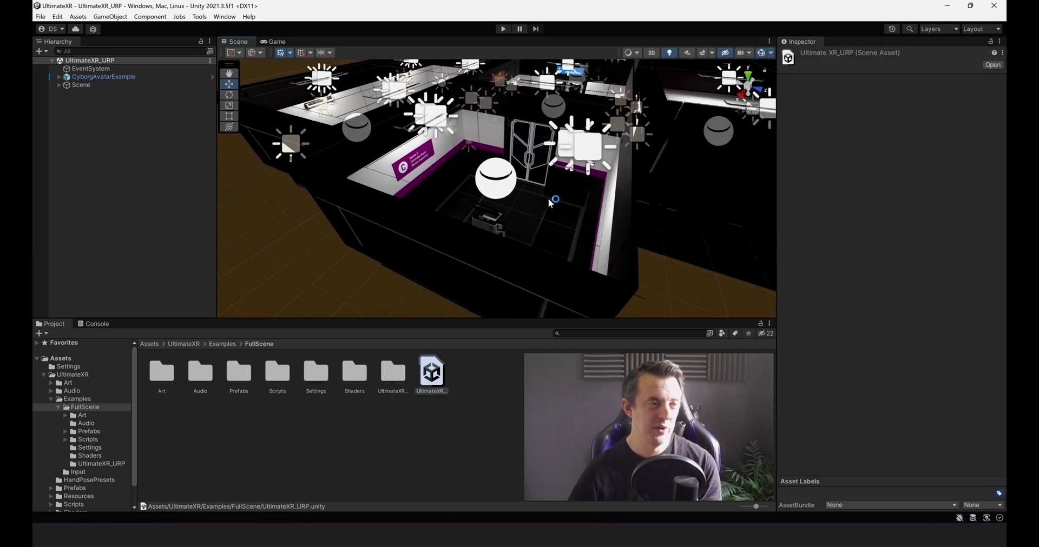
scroll(549, 203, down, 3)
alt+drag(549, 202, 616, 221)
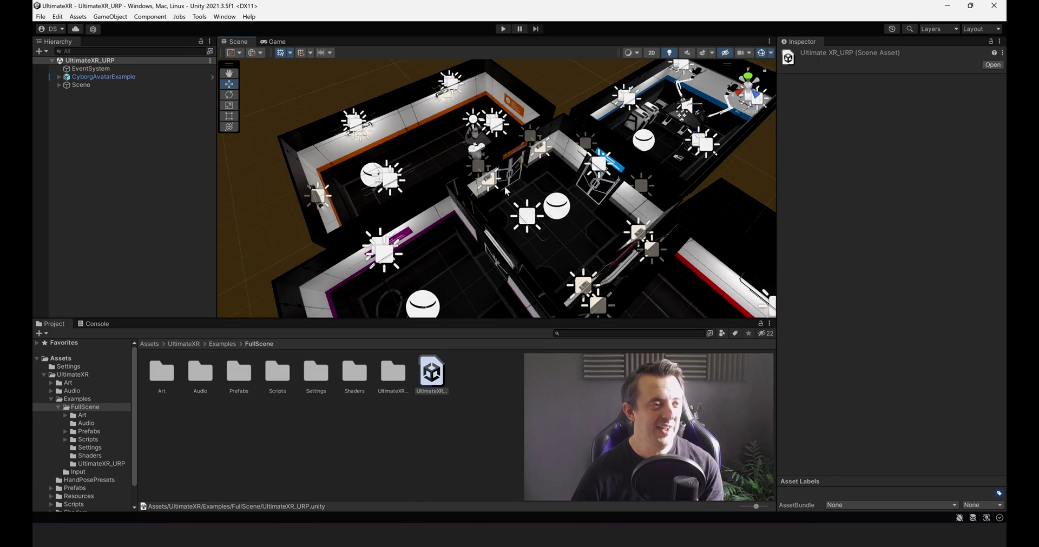
scroll(492, 198, up, 6)
alt+drag(492, 198, 441, 260)
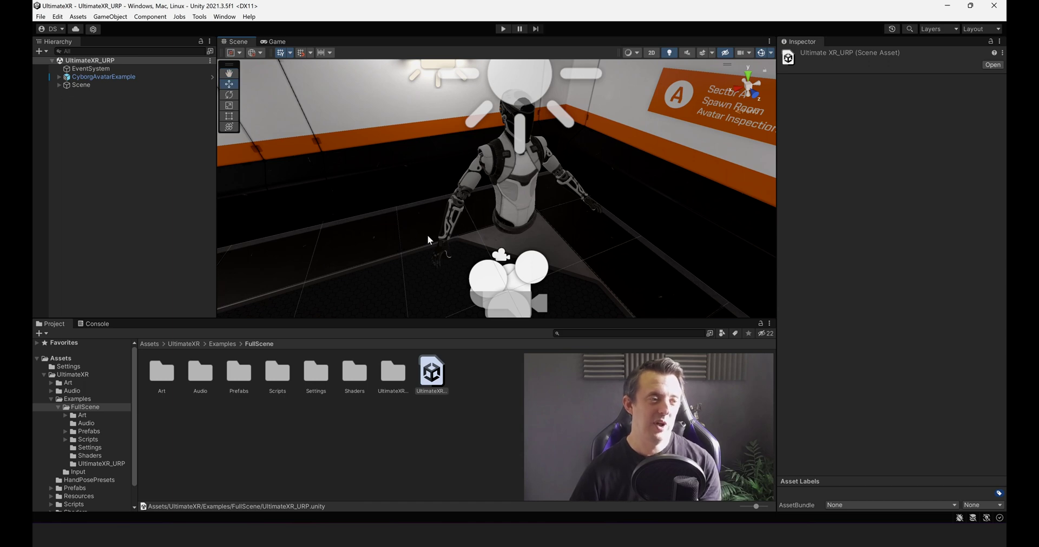
alt+drag(493, 90, 295, 202)
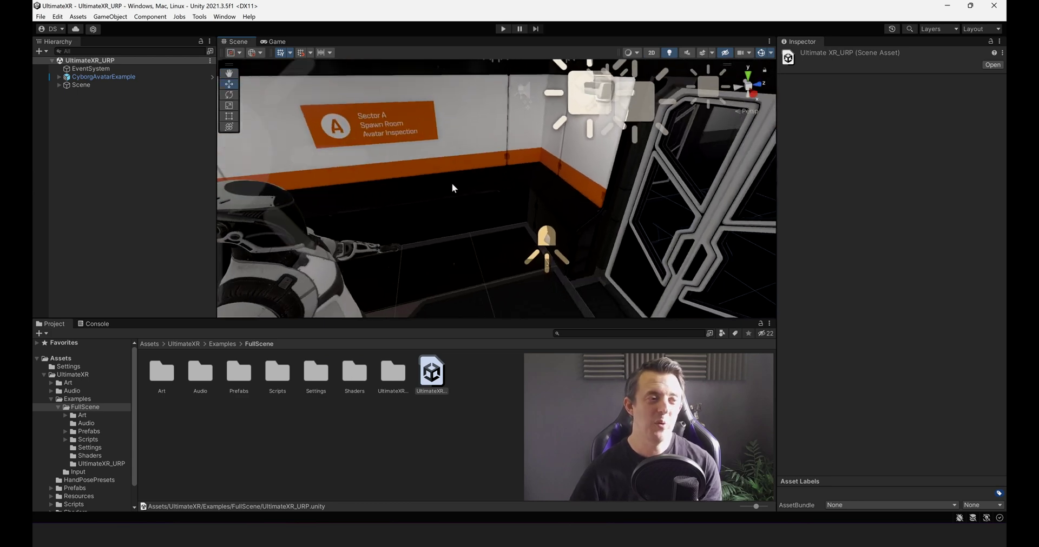
mouse_move(438, 187)
right_down()
mouse_move(615, 174)
mouse_move(521, 228)
mouse_move(446, 197)
right_up()
right_drag(543, 199, 577, 157)
right_drag(464, 125, 615, 205)
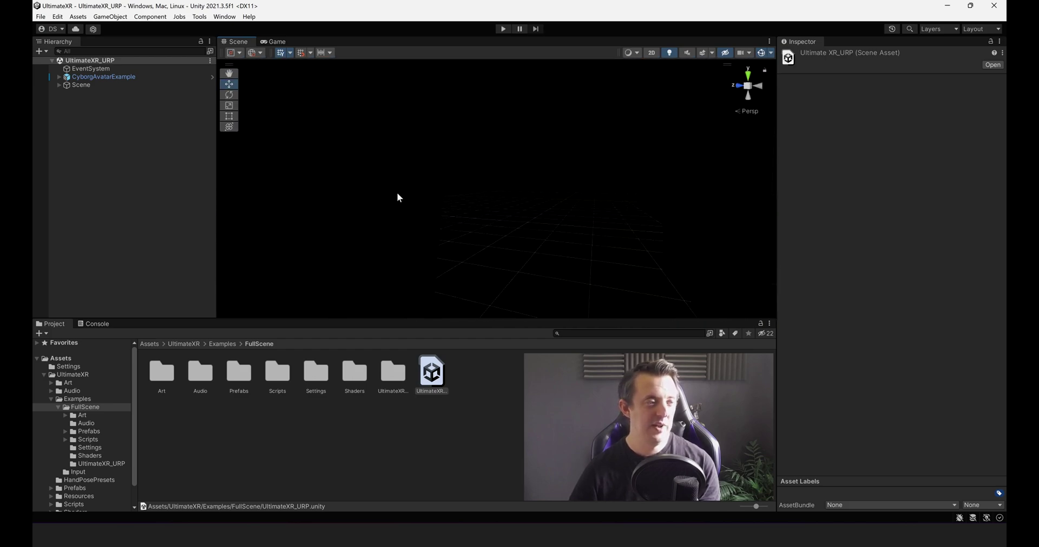
right_drag(365, 195, 536, 217)
right_drag(634, 214, 530, 138)
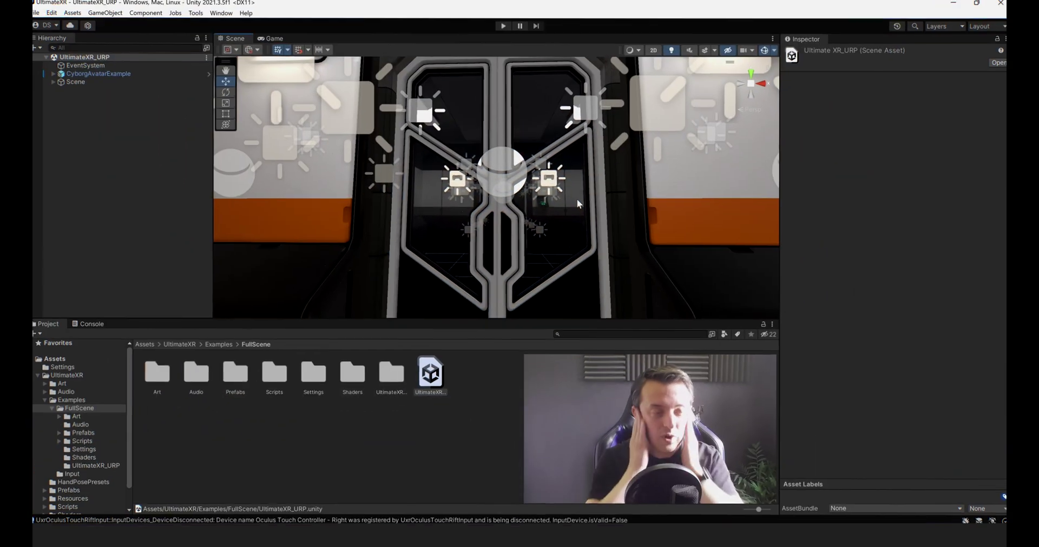
Step: Select CyborgAvatarExample and browse its Uxr Avatar and Uxr Standard Avatar Controller settings
mouse_move(575, 199)
middle_down()
mouse_move(582, 186)
mouse_move(572, 218)
middle_up()
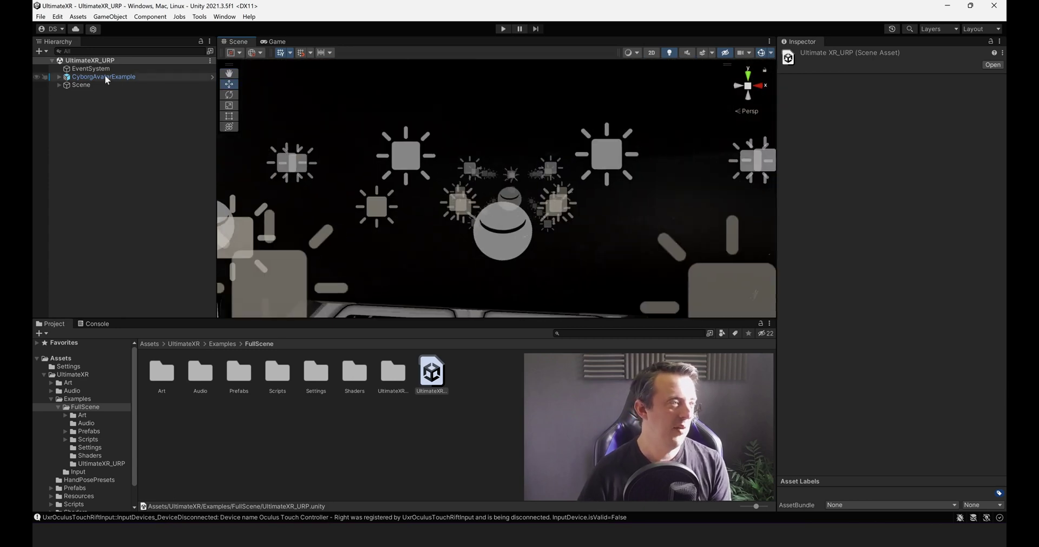
click(107, 109)
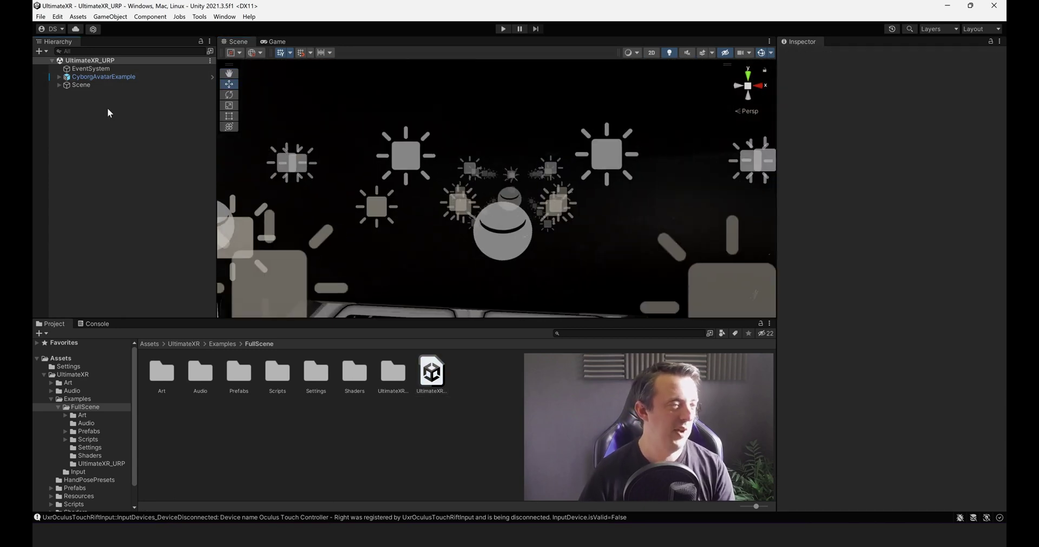
click(89, 78)
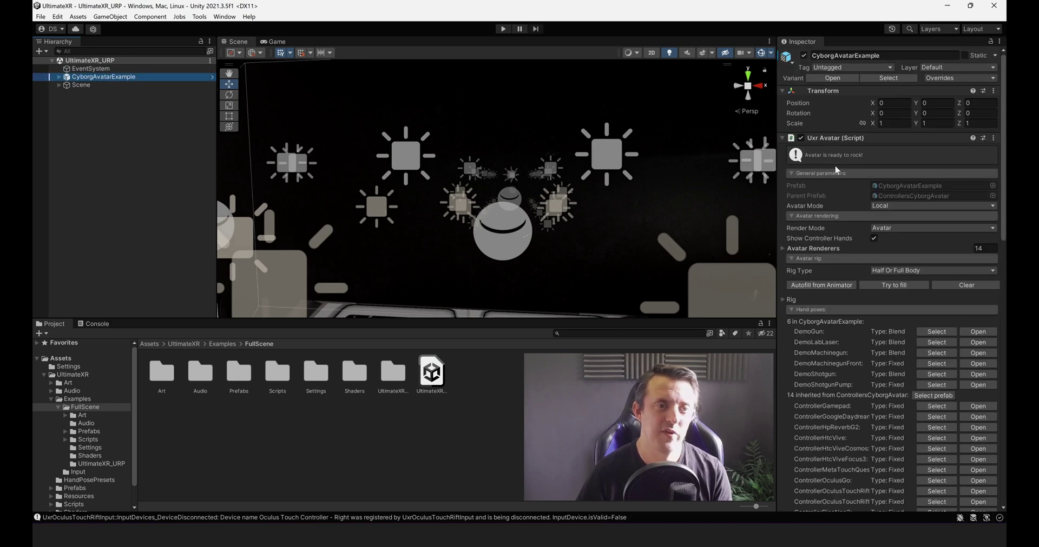
scroll(842, 232, down, 10)
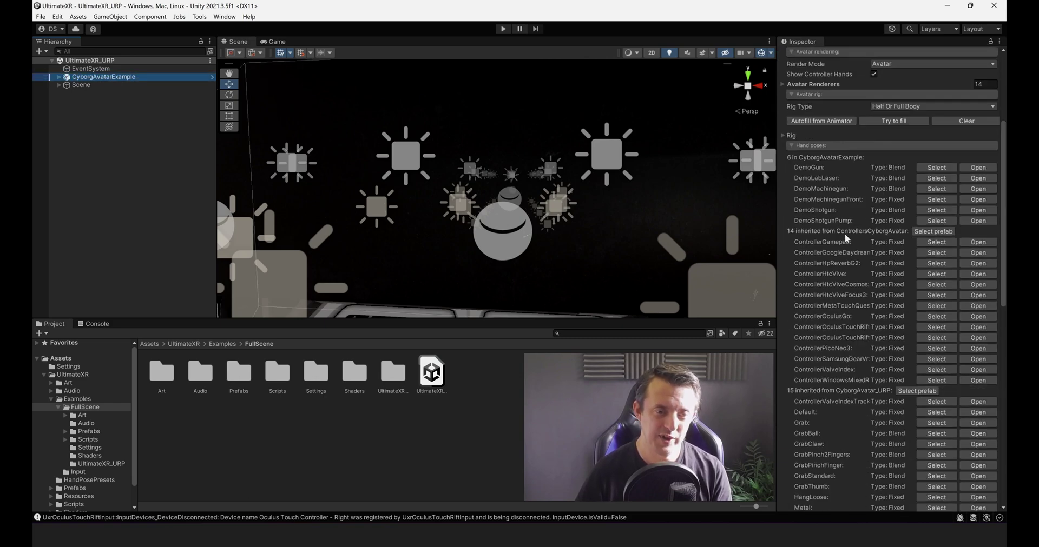
scroll(845, 234, down, 8)
scroll(847, 238, up, 10)
scroll(846, 238, down, 5)
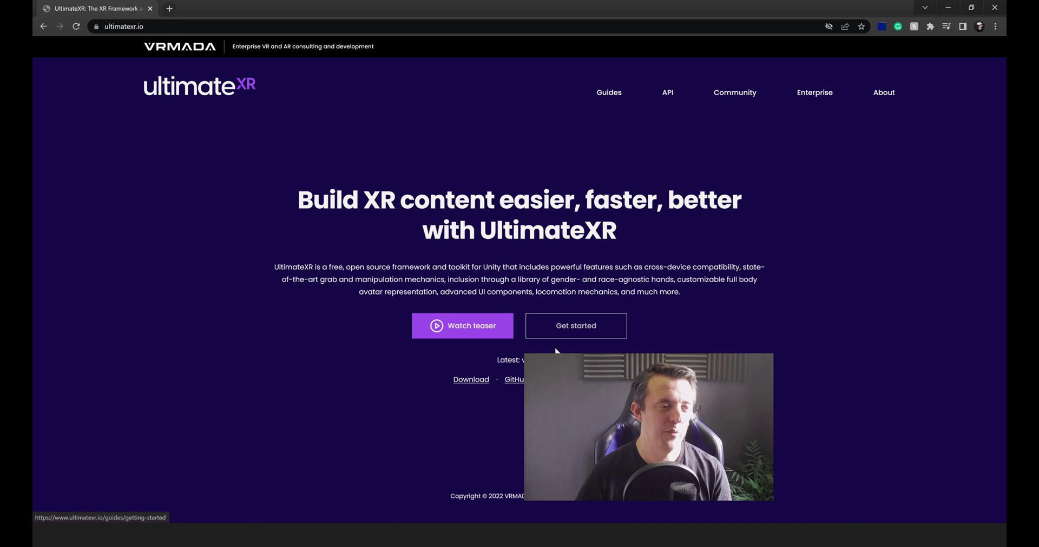
Step: Open the UltimateXR Getting started guide to read the installation and requirements sections
click(569, 336)
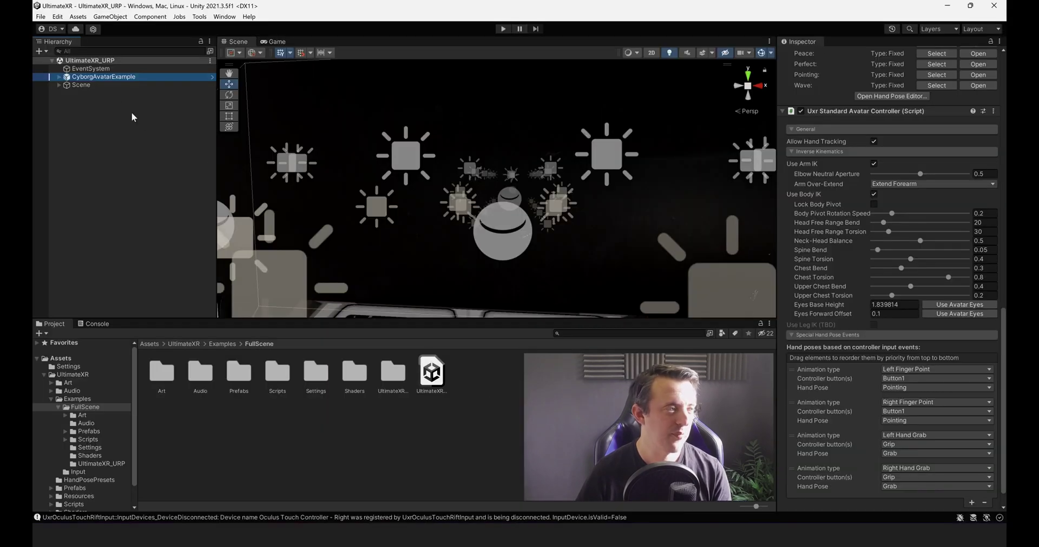
Step: Expand the avatar down to Camera Controller > Camera and view its Uxr Camera Wall Fade component
click(67, 84)
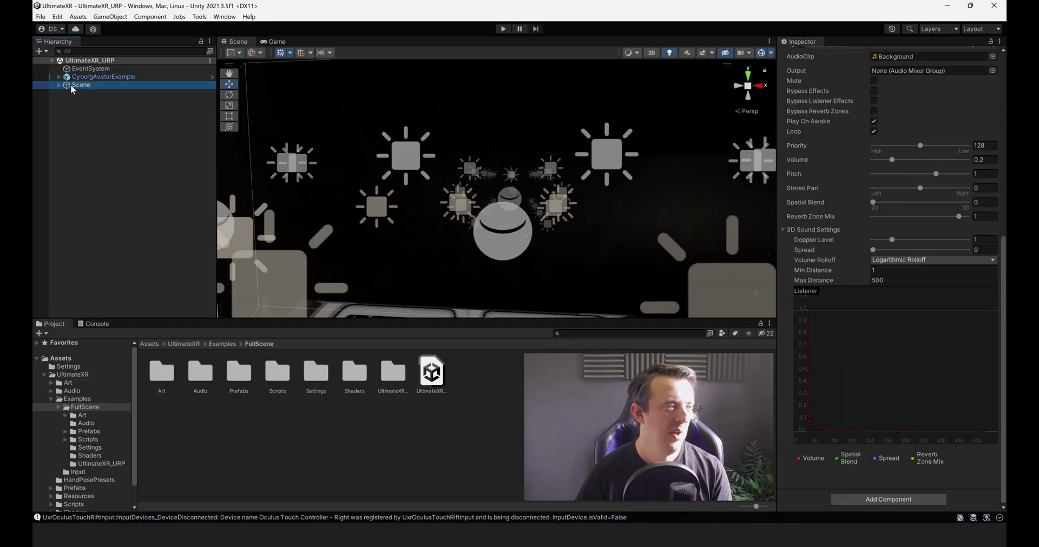
click(59, 85)
click(58, 77)
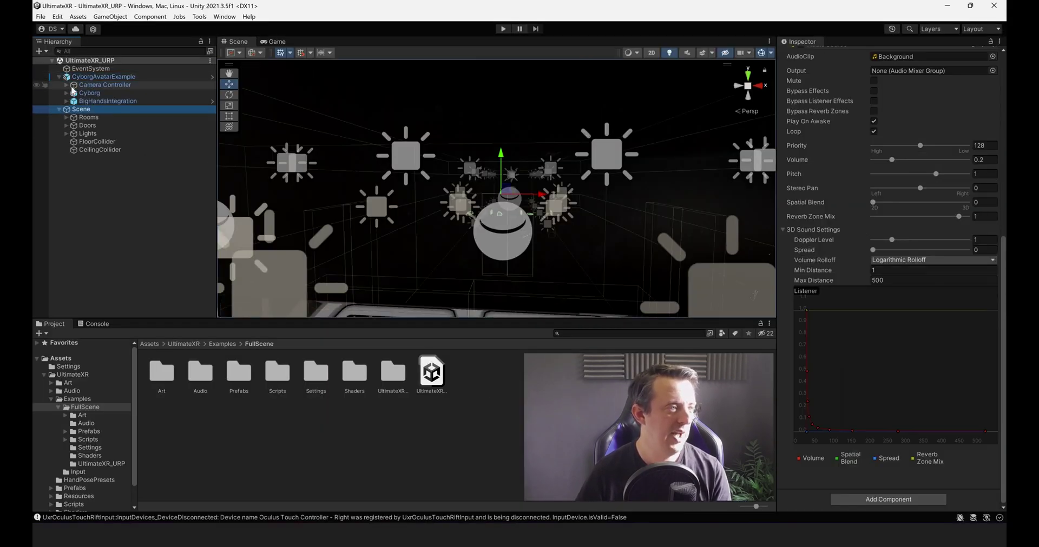
click(95, 84)
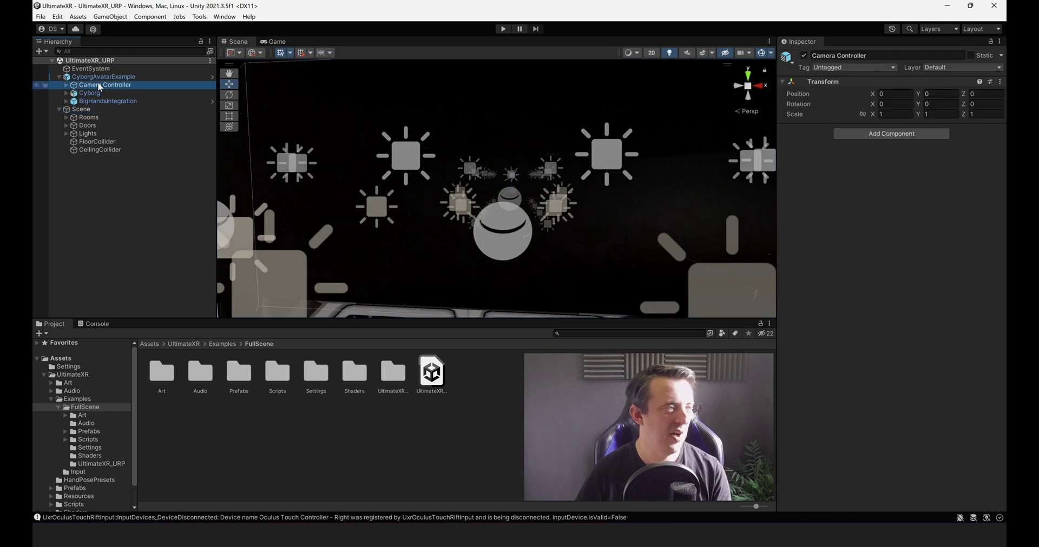
click(66, 85)
click(92, 93)
scroll(819, 301, down, 10)
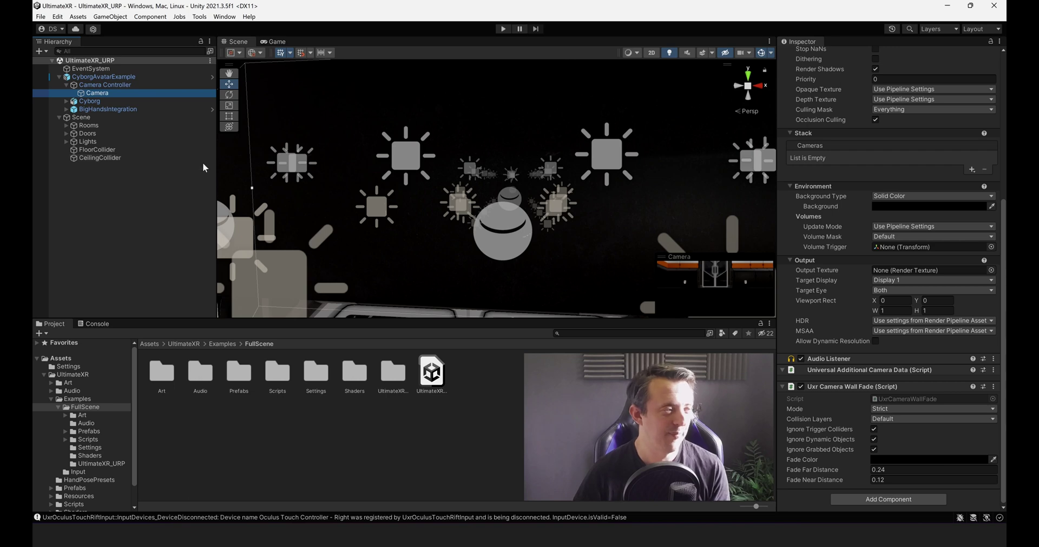
Step: Select the Cyborg avatar and frame it up close in the Scene view
click(128, 101)
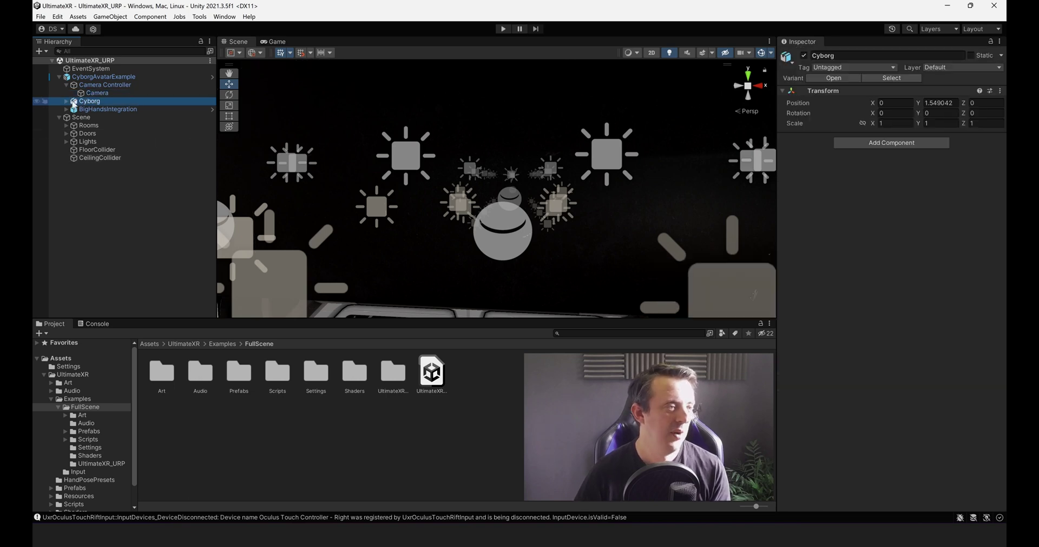
click(128, 101)
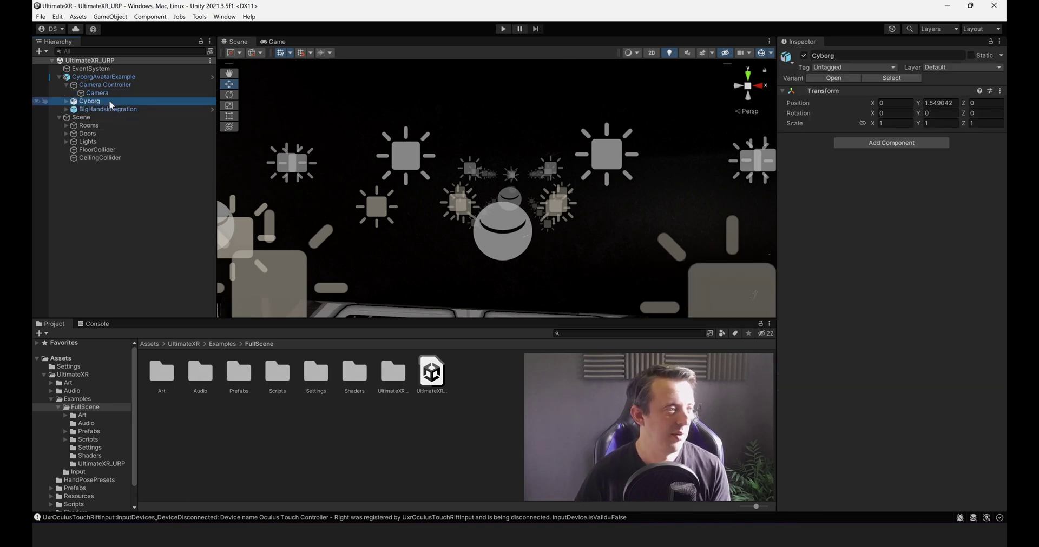
double_click(108, 100)
right_drag(487, 227, 448, 206)
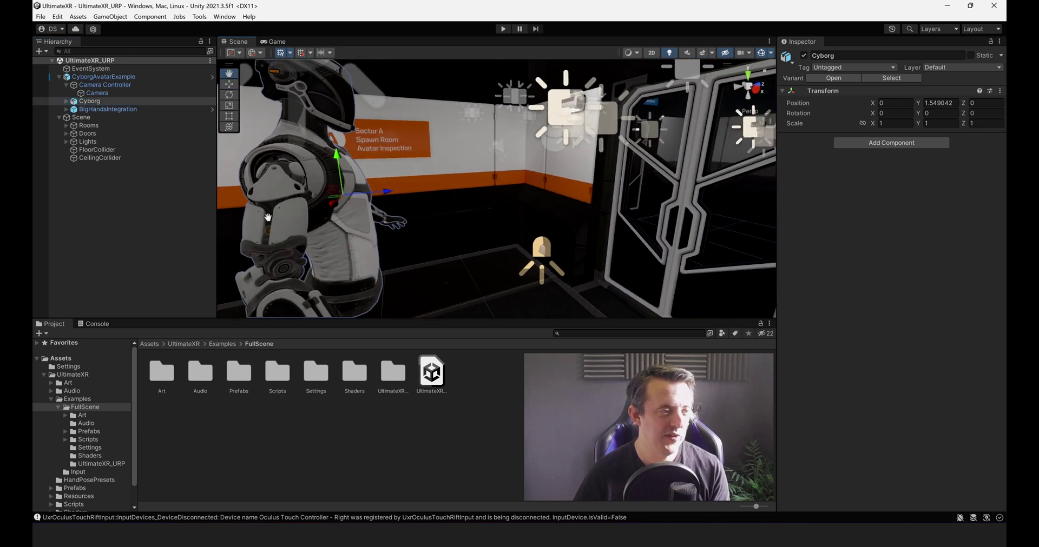
double_click(89, 101)
Step: Expand Cyborg and inspect its CyborgGeo mesh and CyborgRig root
key(Right)
key(Down)
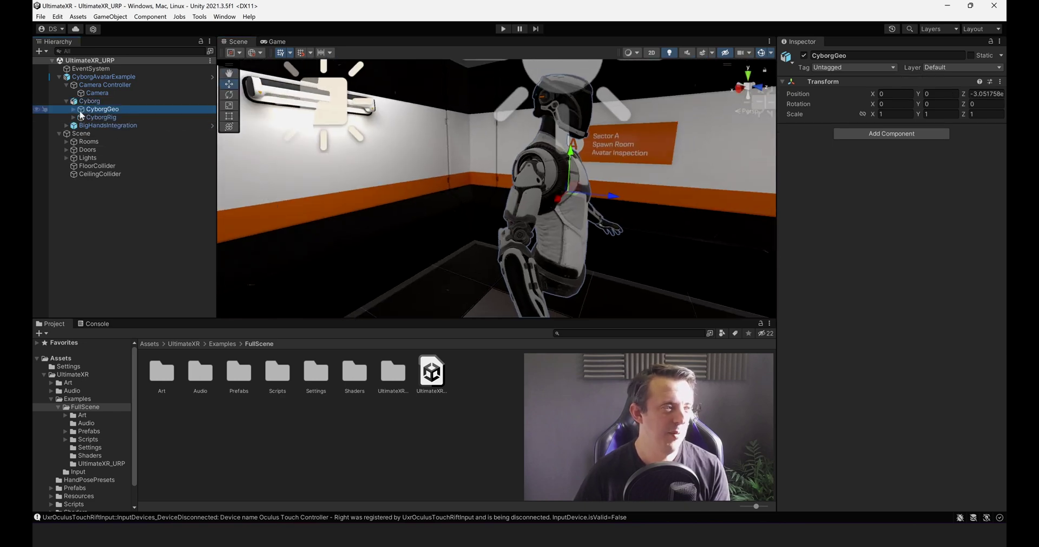
click(804, 55)
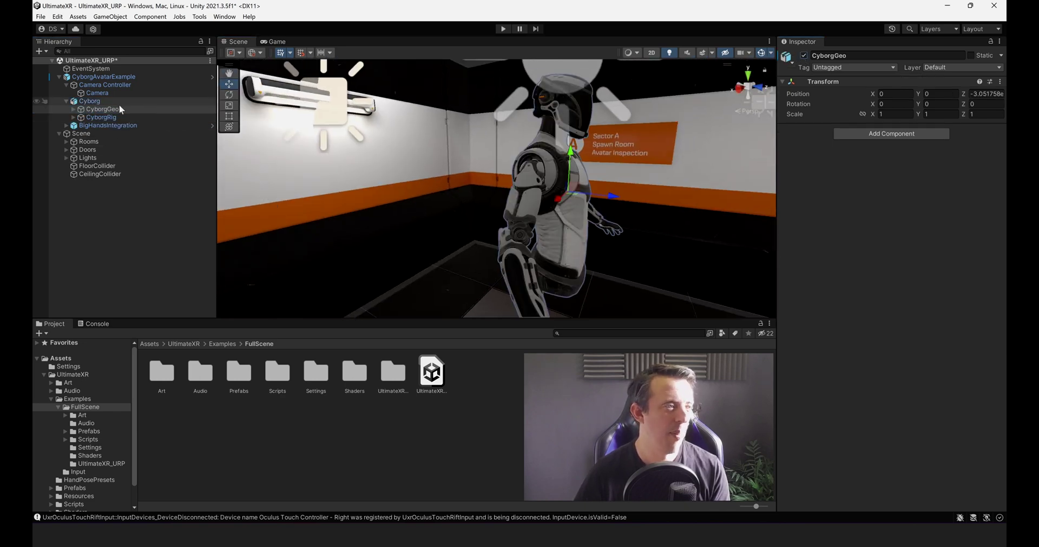
click(107, 118)
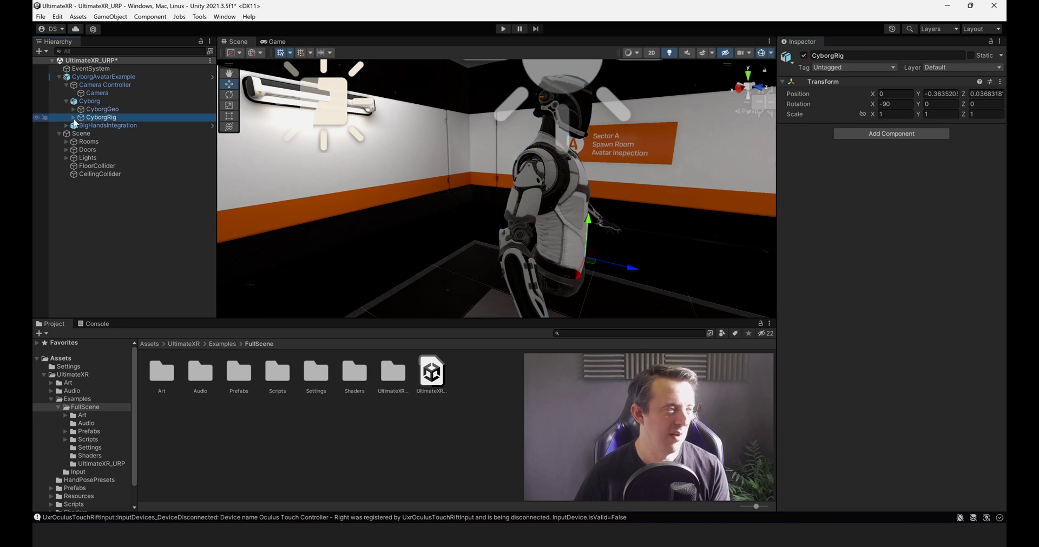
Step: Expand the rig through Pelvis, Spine01 and Spine02 to inspect BaseNeck and Clavicle_Right
key(Right)
key(Down)
click(103, 134)
click(81, 133)
click(97, 141)
click(87, 141)
click(103, 150)
click(111, 163)
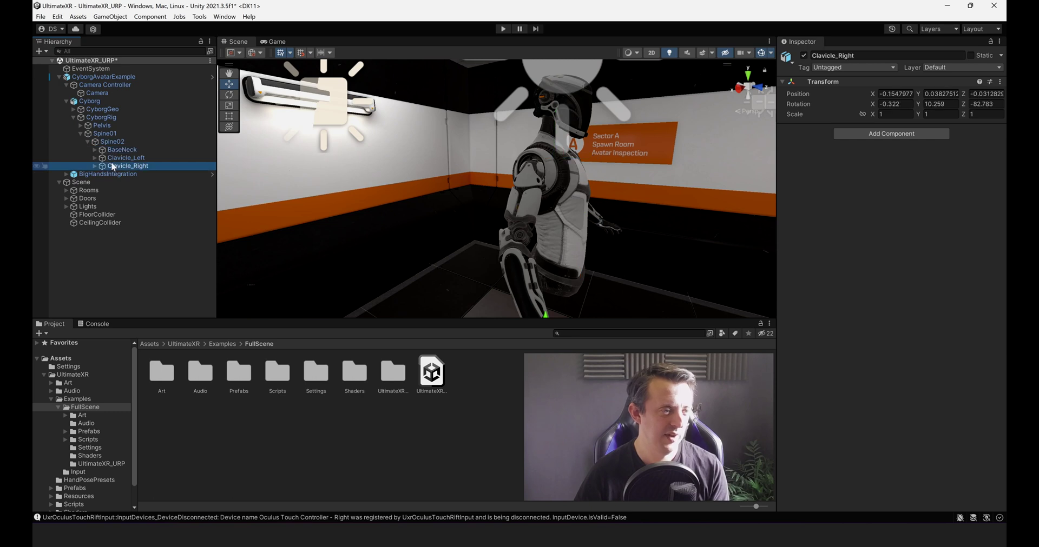
click(79, 133)
Step: Expand BigHandsIntegration and inspect its Components and LeftHand settings
click(92, 142)
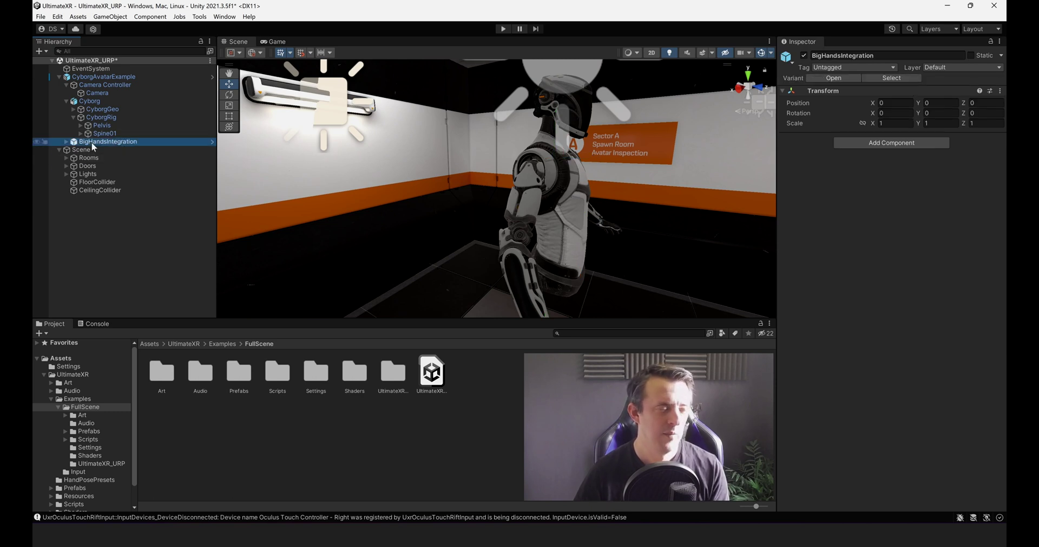
click(65, 143)
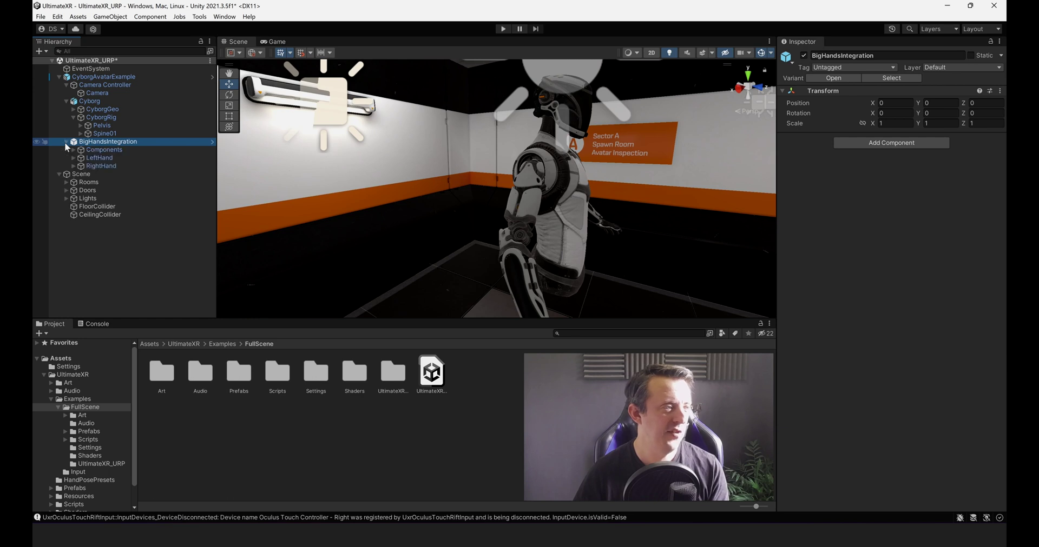
click(113, 151)
click(98, 158)
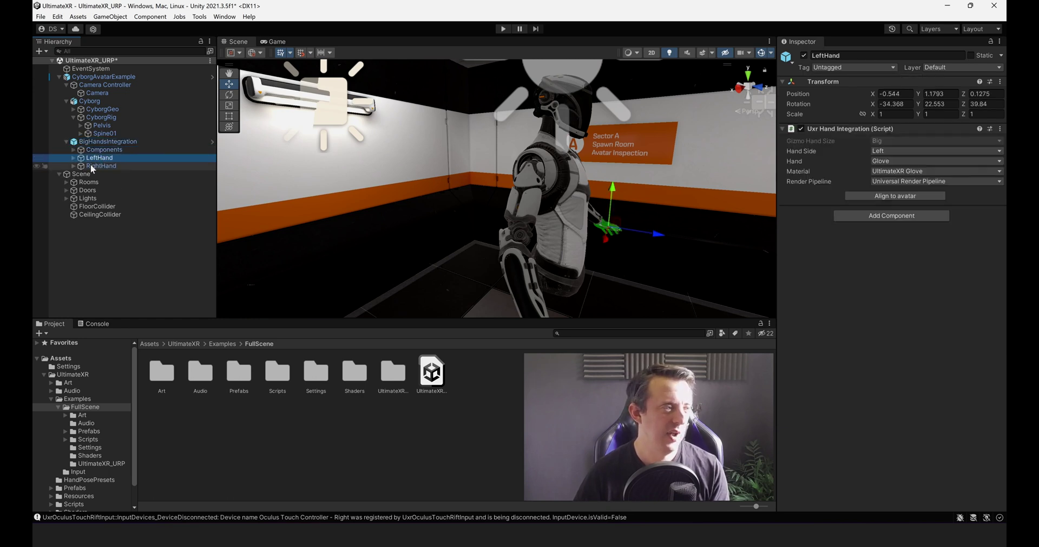
Step: Expand RightHand and ForwardRight and view TeleportRight's Uxr Teleport Locomotion settings
click(89, 166)
click(73, 166)
click(101, 174)
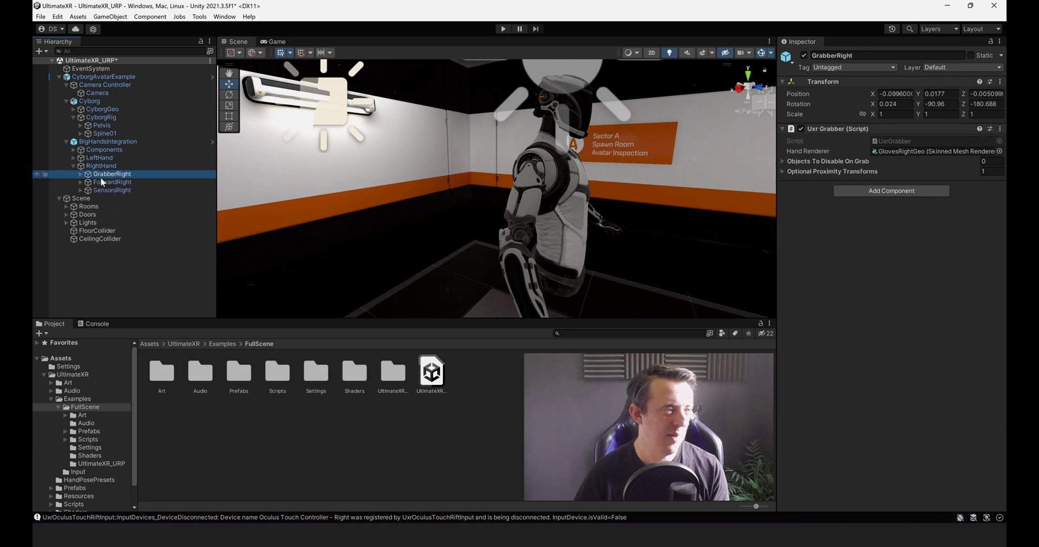
click(100, 182)
click(102, 190)
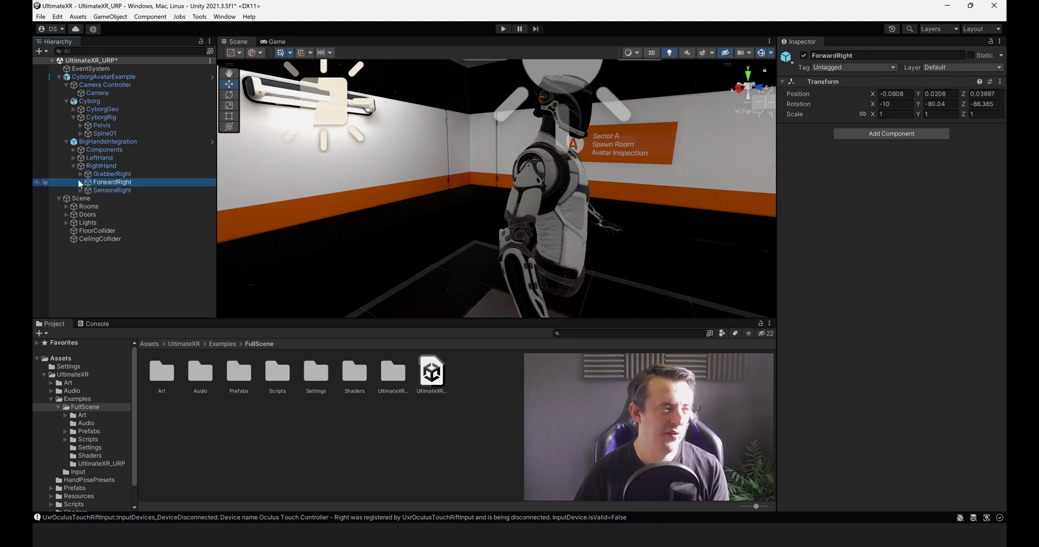
click(80, 183)
click(112, 198)
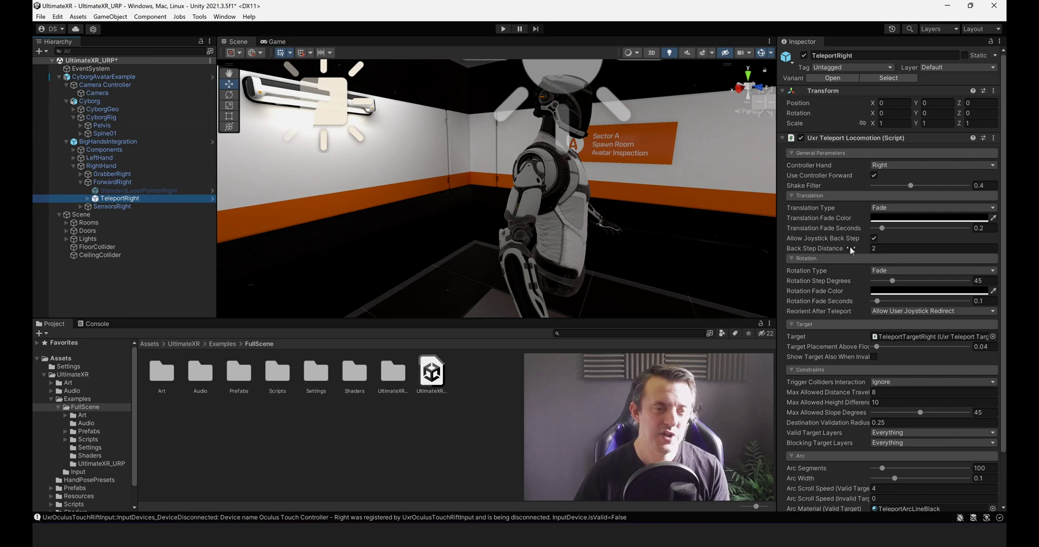
scroll(894, 264, down, 3)
scroll(893, 292, up, 3)
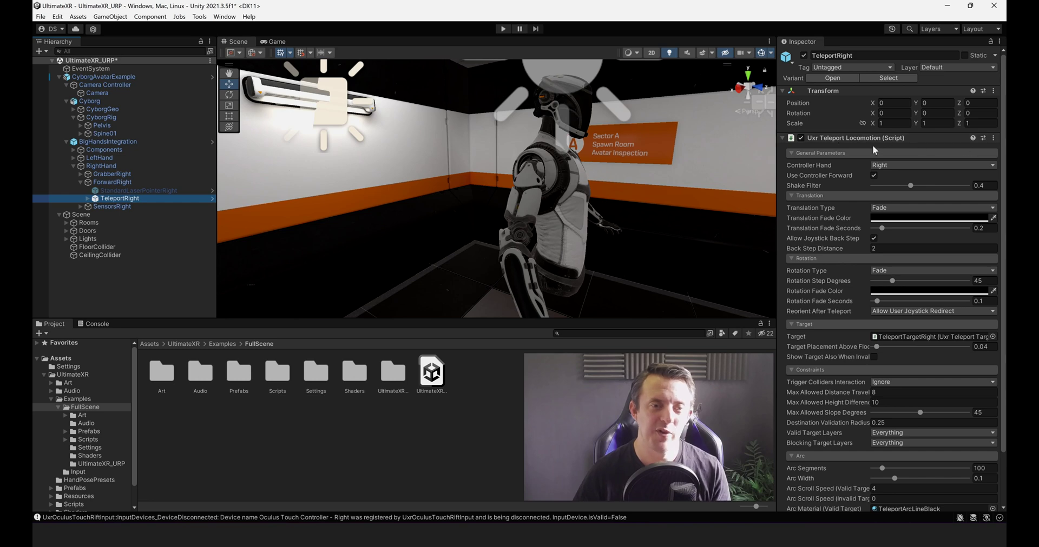
scroll(917, 167, down, 3)
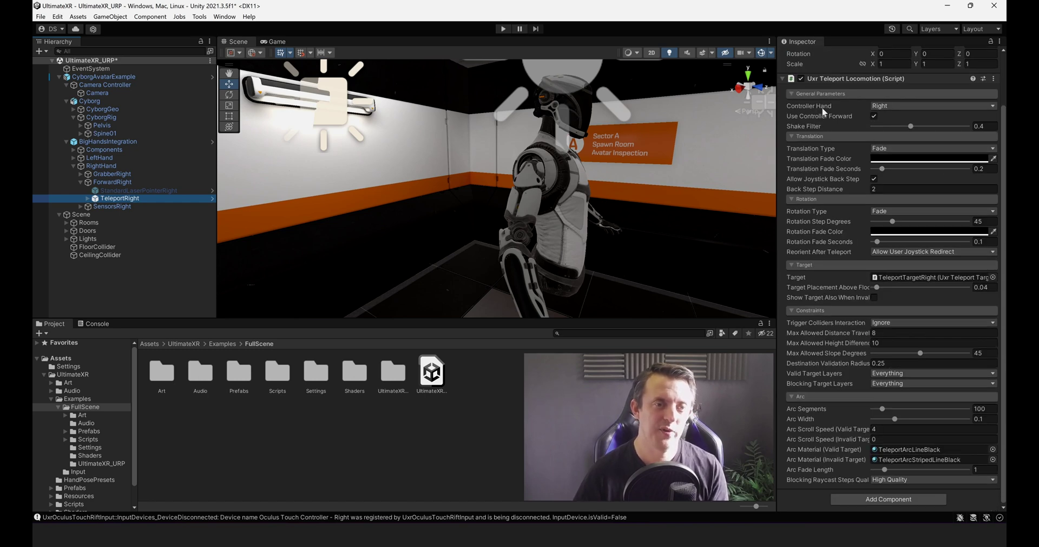
Step: Expand SensorsRight to list its controller sensors, such as SensorRightMetaTouchQuest2
click(111, 206)
click(80, 207)
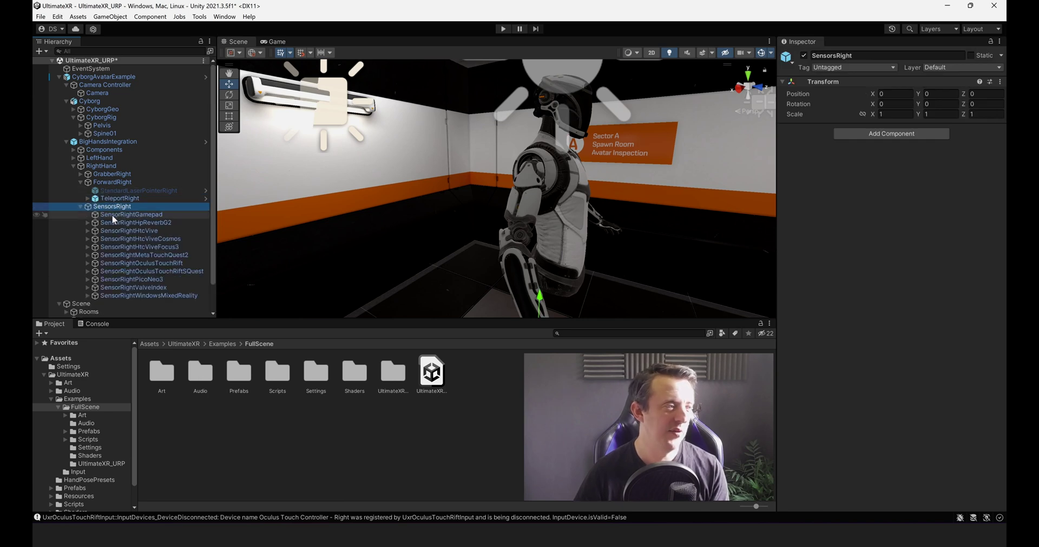
key(Down)
key(Down)
key(Down)
key(Down)
key(Down)
key(Down)
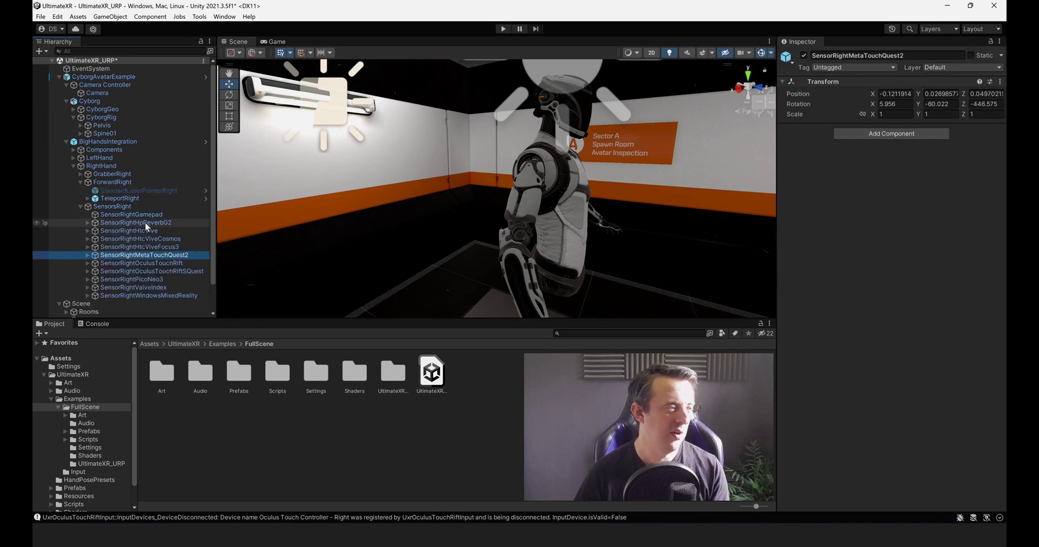
click(128, 207)
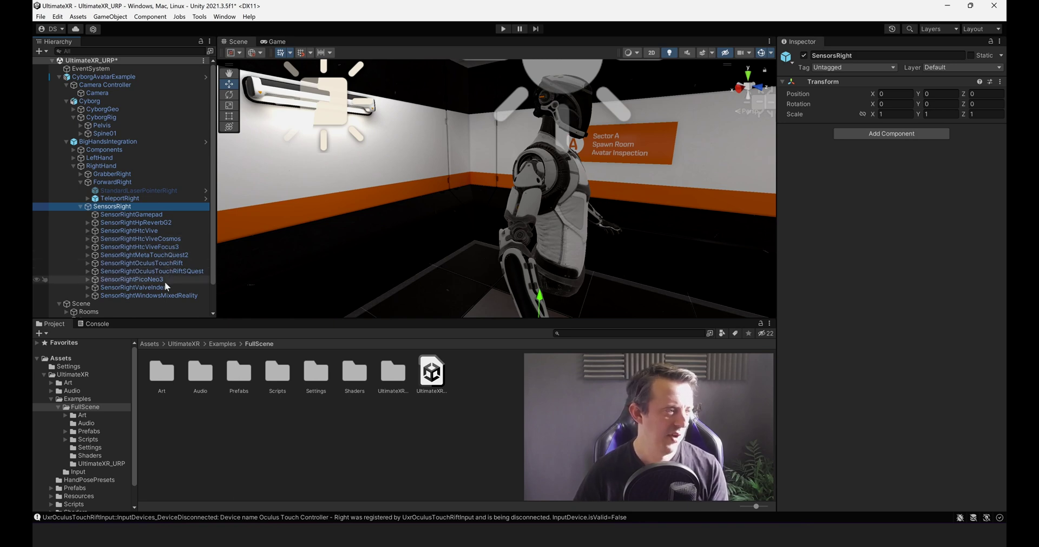
Step: Collapse SensorsRight and RightHand, then fly the Scene view out of the spawn room
click(81, 206)
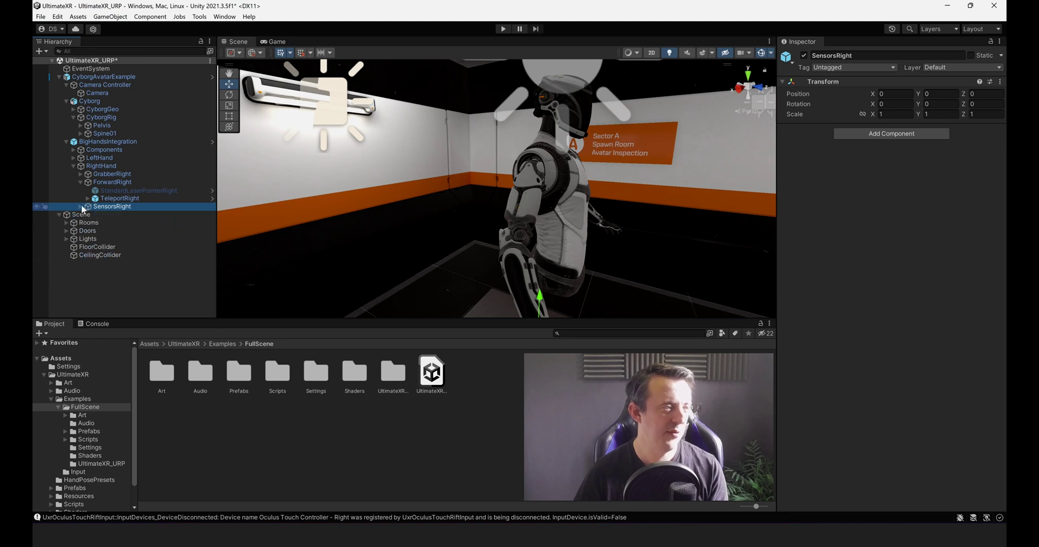
click(74, 166)
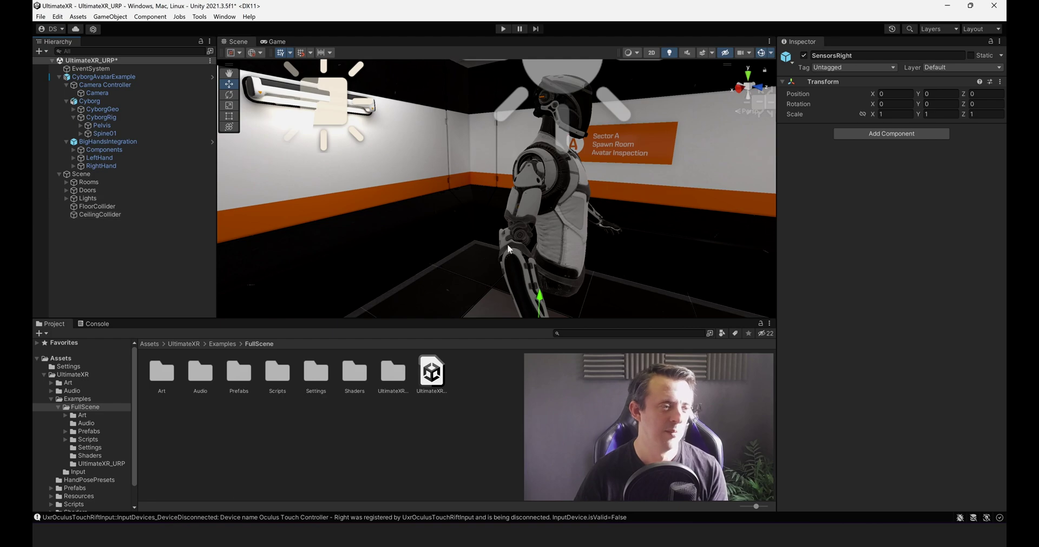
key(w)
right_drag(433, 200, 588, 242)
Step: Pick the lab's charging pod and inspect BatteryCharger, BatteryAnchor and the grabbable Battery
click(589, 241)
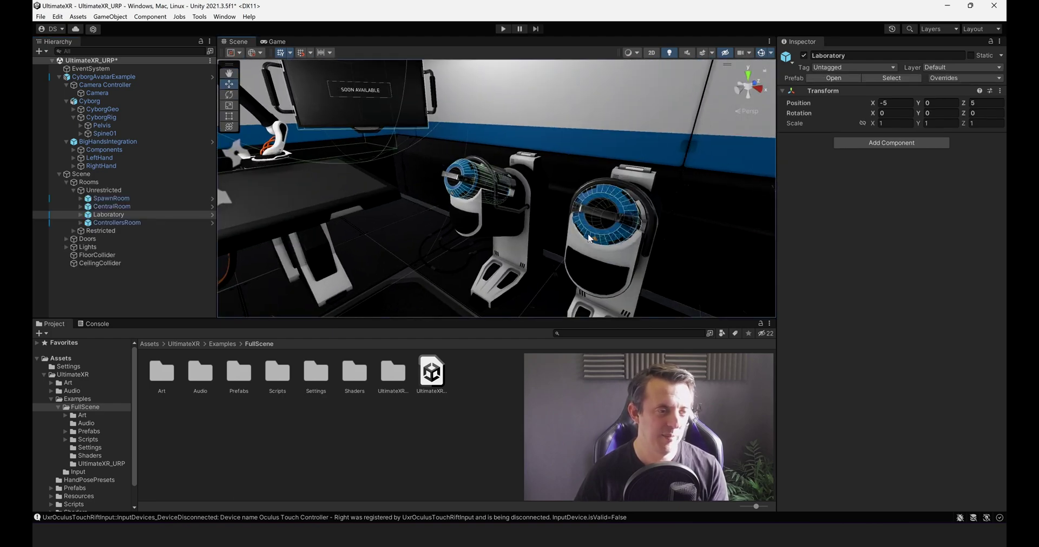
click(589, 237)
scroll(164, 282, down, 3)
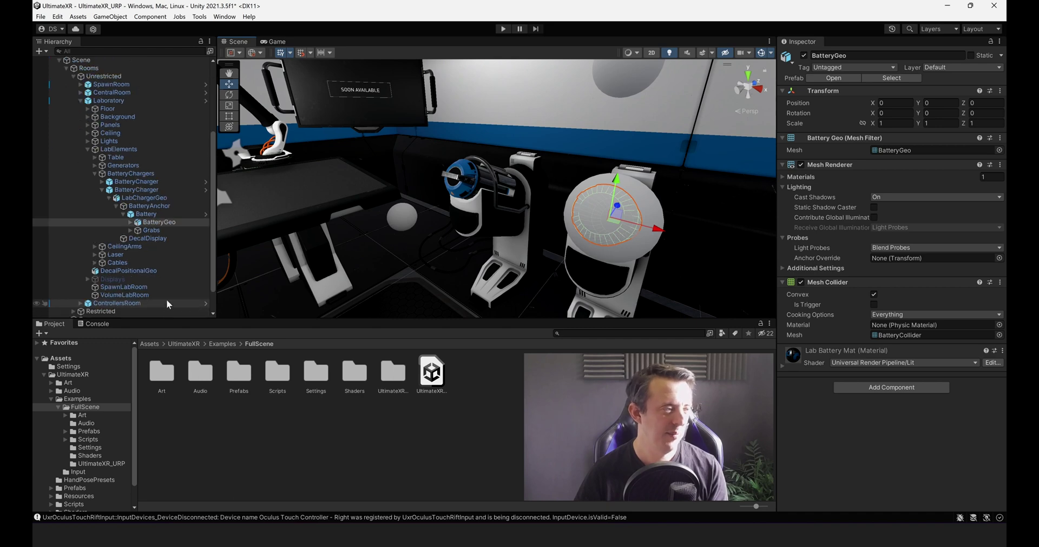
click(145, 191)
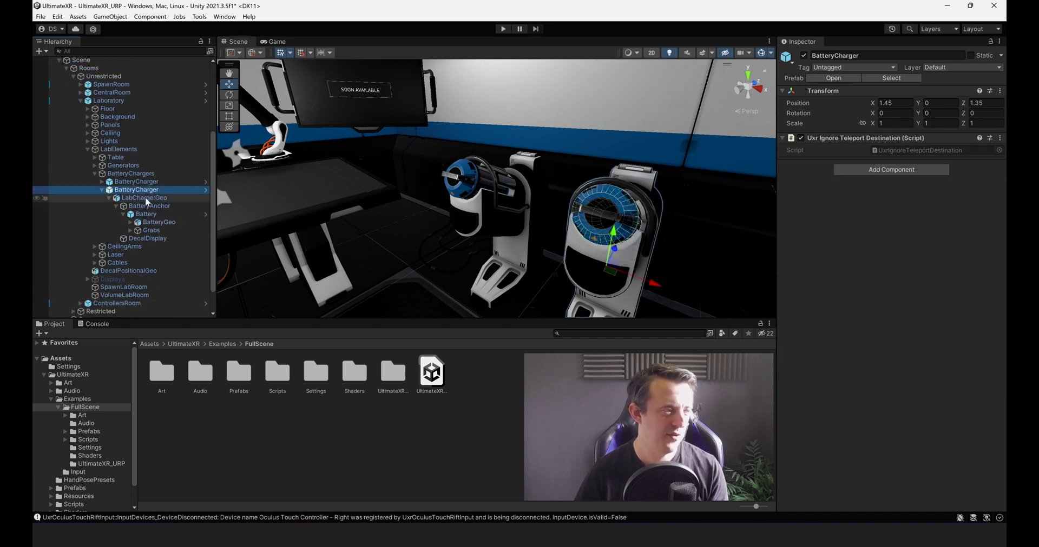
click(145, 205)
click(148, 214)
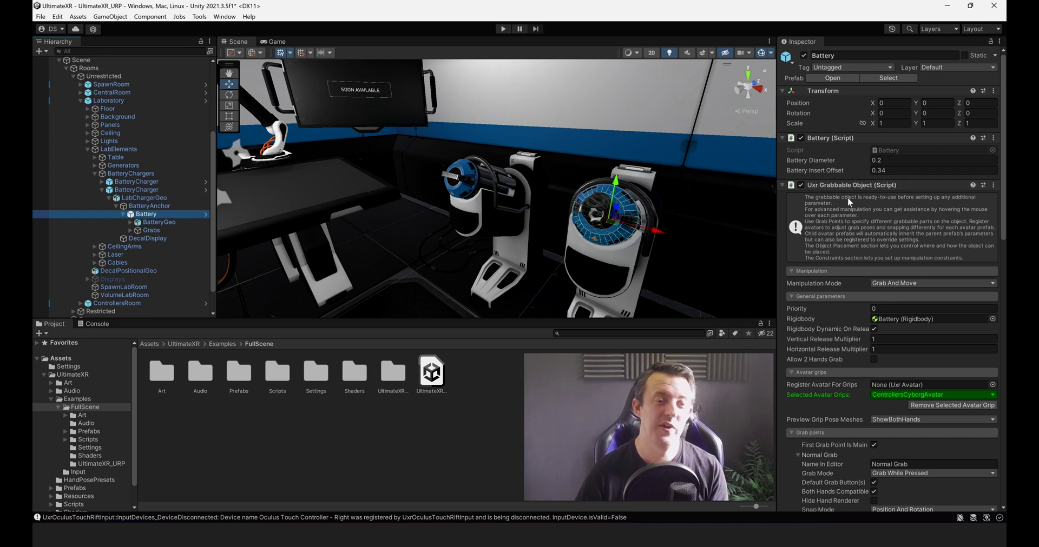
scroll(848, 197, down, 3)
drag(1004, 142, 1003, 185)
scroll(909, 179, down, 3)
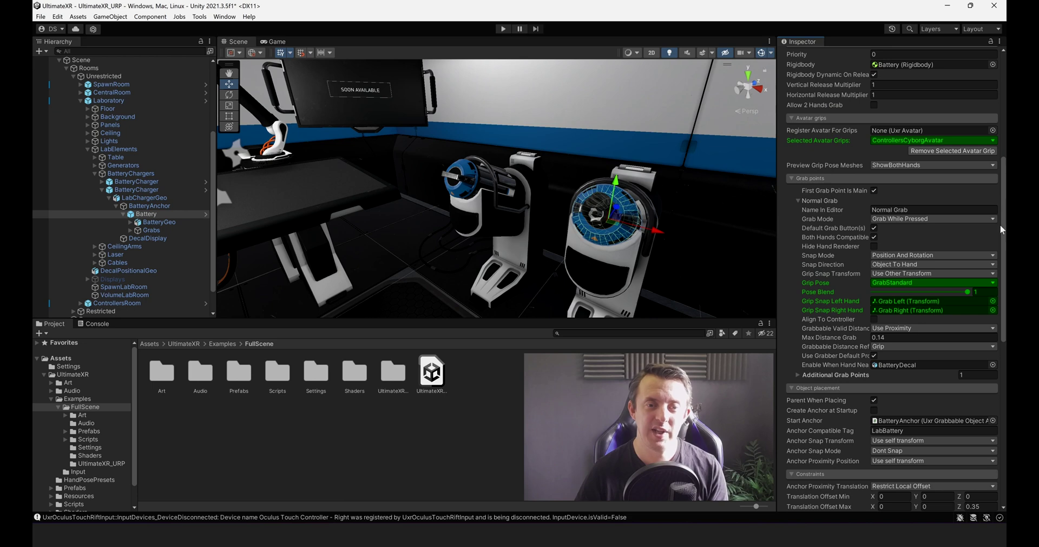
scroll(1003, 224, up, 8)
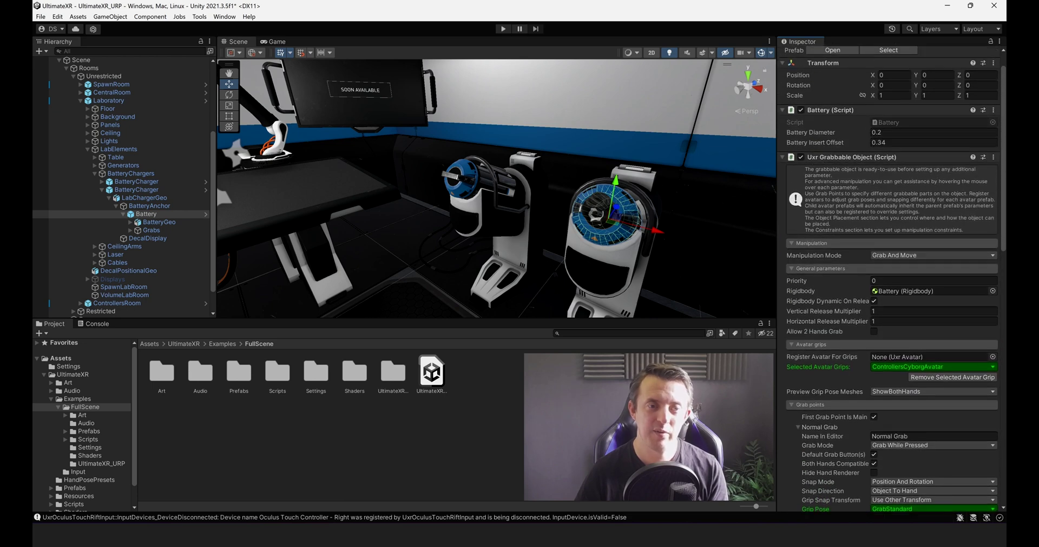
drag(1002, 149, 1001, 391)
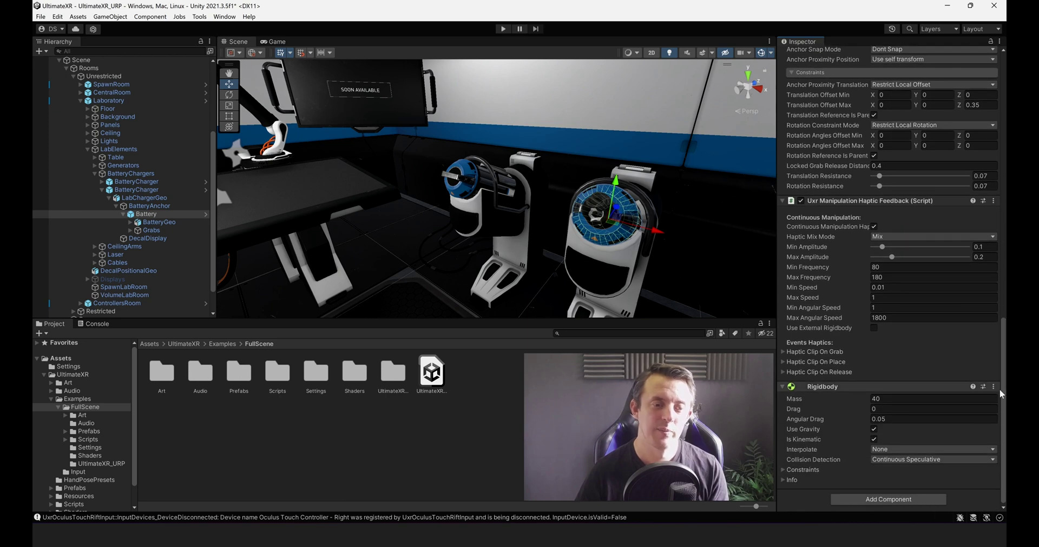
scroll(1001, 394, up, 10)
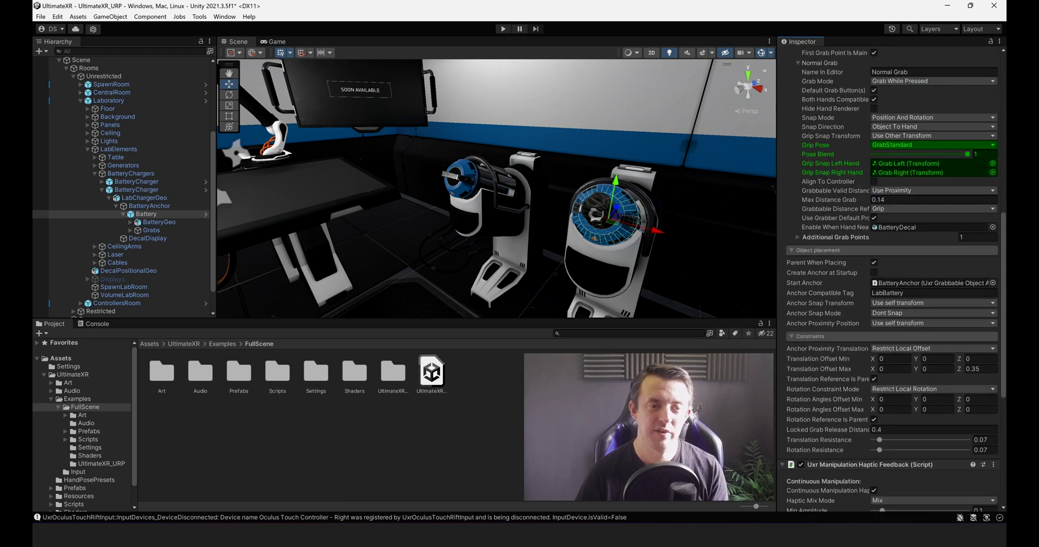
drag(1001, 288, 1000, 142)
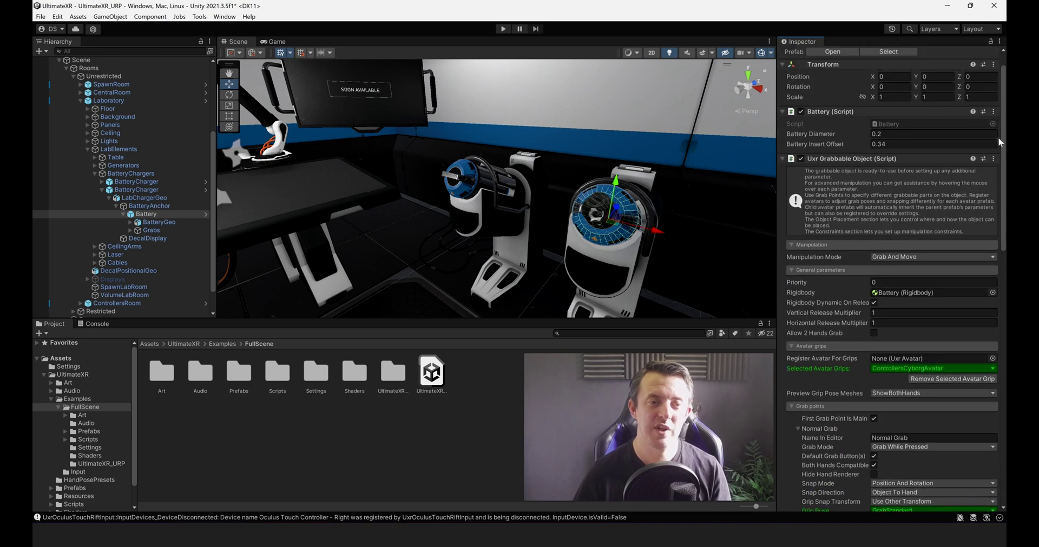
Step: Open the Battery script in Visual Studio, then fly through the lab to face the corridor
double_click(895, 124)
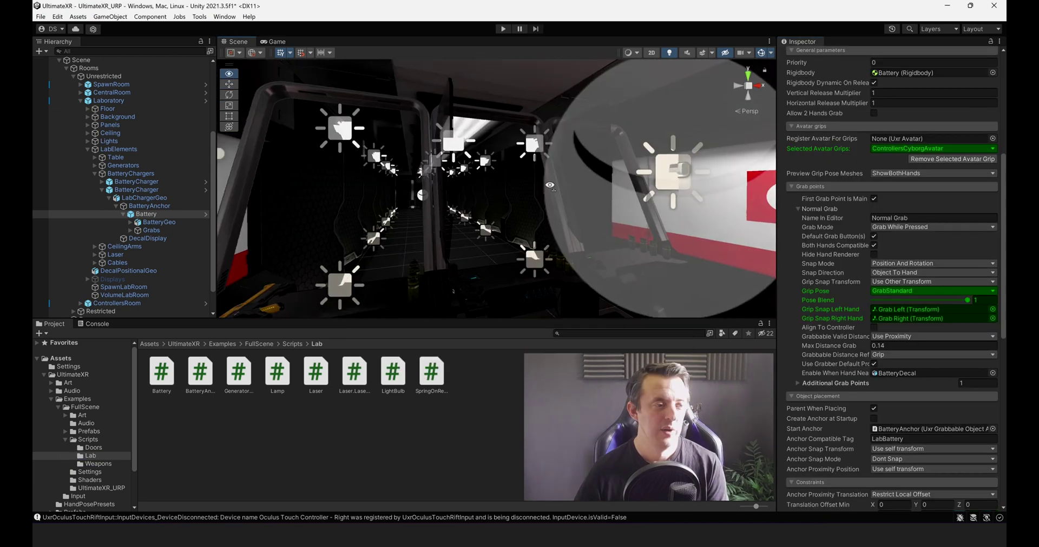
right_drag(552, 206, 536, 177)
middle_drag(536, 178, 621, 161)
right_drag(621, 160, 479, 220)
Step: Orbit and pan the Scene view toward the red Sector D wall, the table and the ceiling lights
middle_drag(480, 219, 528, 204)
right_drag(456, 208, 609, 184)
middle_drag(609, 184, 568, 215)
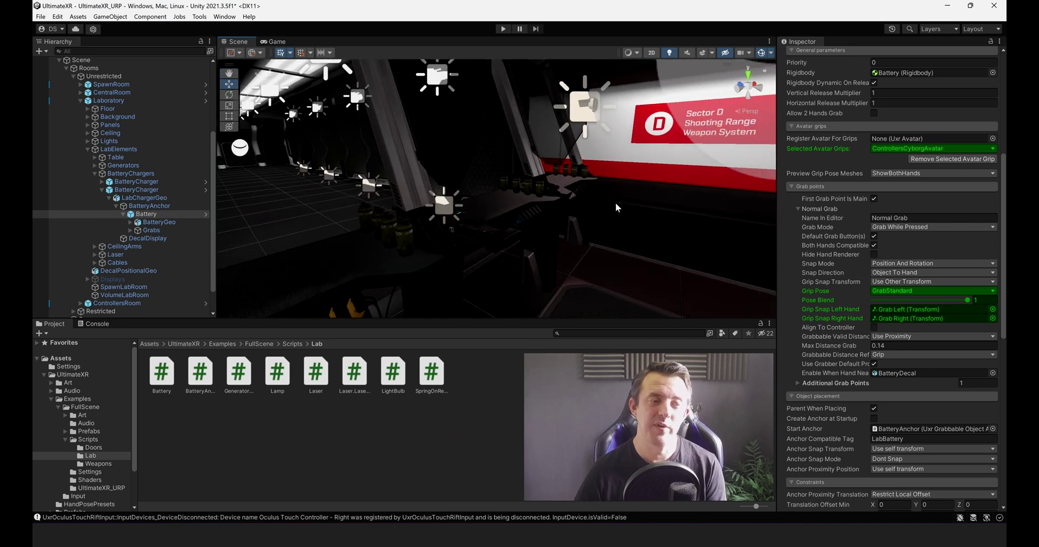
right_drag(615, 202, 757, 204)
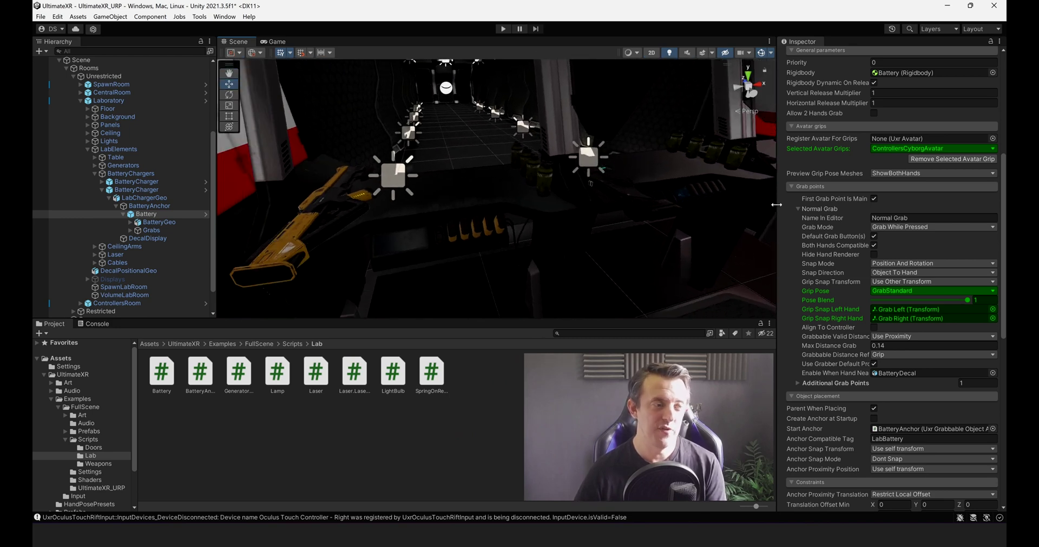
right_drag(598, 218, 599, 185)
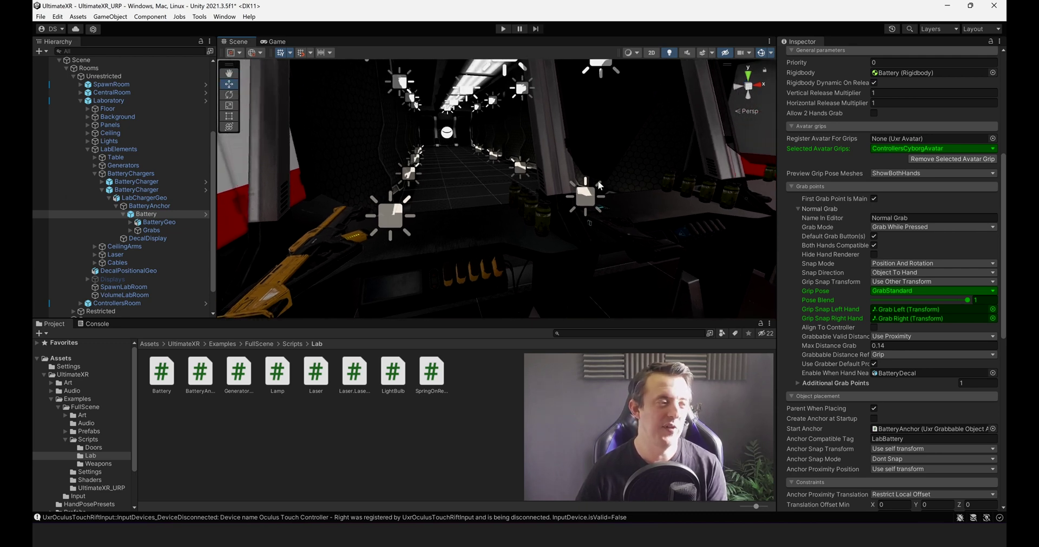
Step: Fold the LabElements branch closed, look down the corridor, and scroll the Hierarchy to the top
click(87, 149)
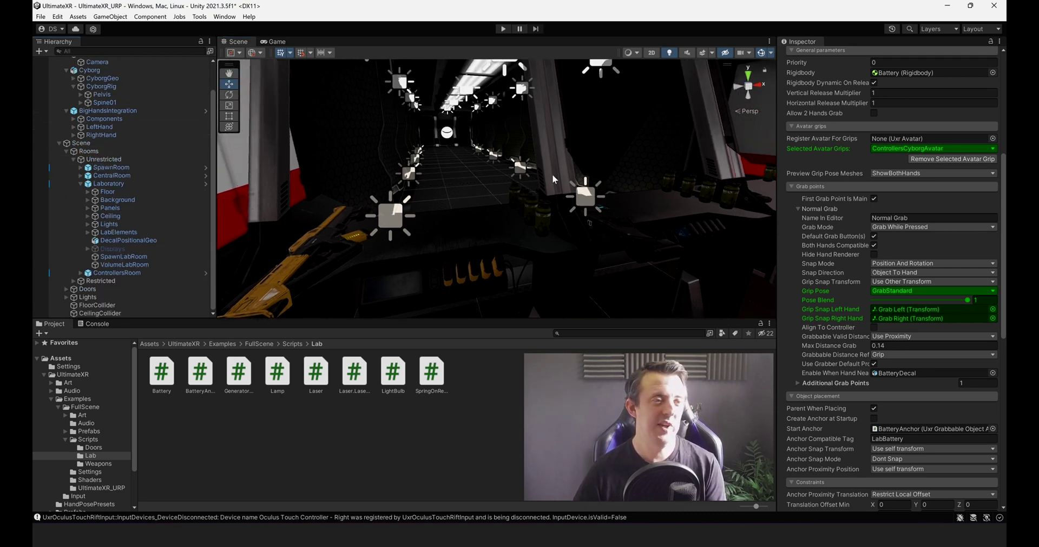
right_drag(552, 175, 637, 163)
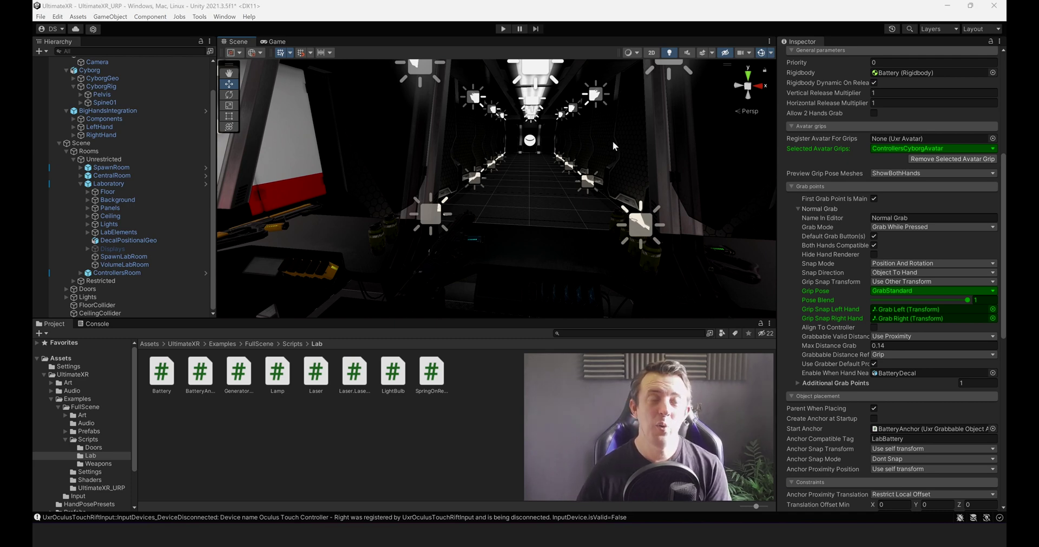
mouse_move(585, 141)
right_down()
mouse_move(562, 150)
mouse_move(574, 139)
right_up()
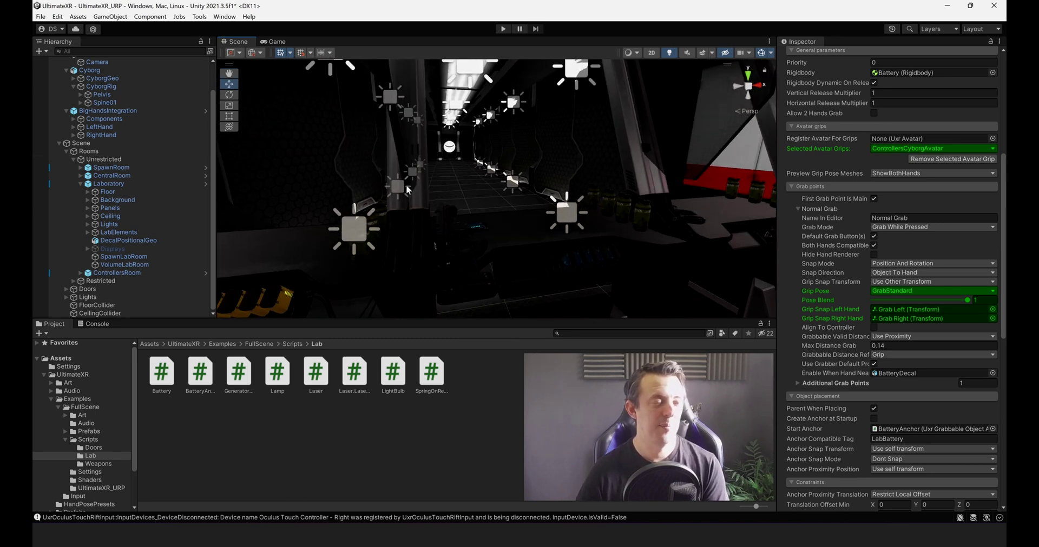
scroll(64, 90, up, 3)
Step: Fold the CyborgAvatarExample and Scene branches, then centre the Scene view along the corridor
click(59, 76)
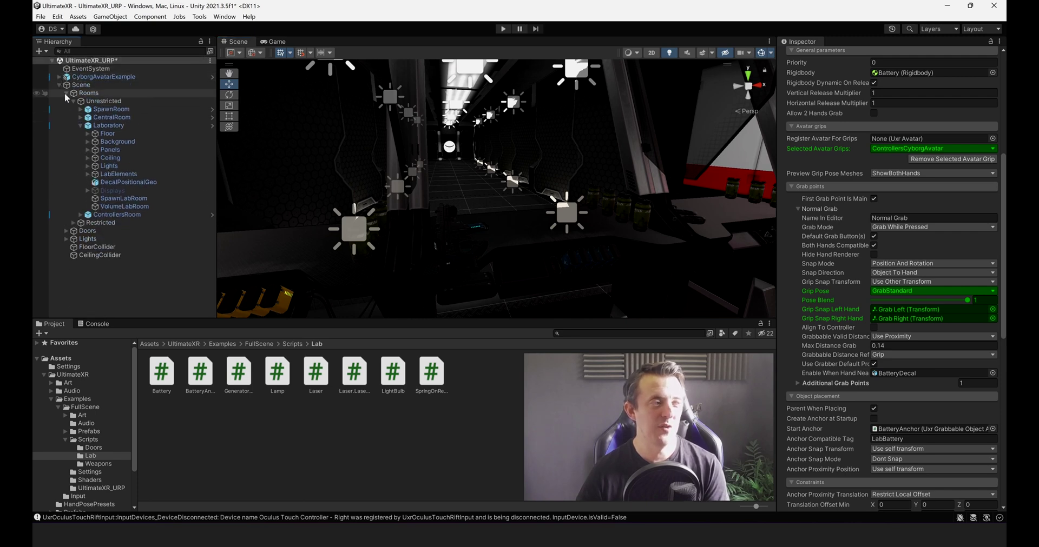
click(59, 85)
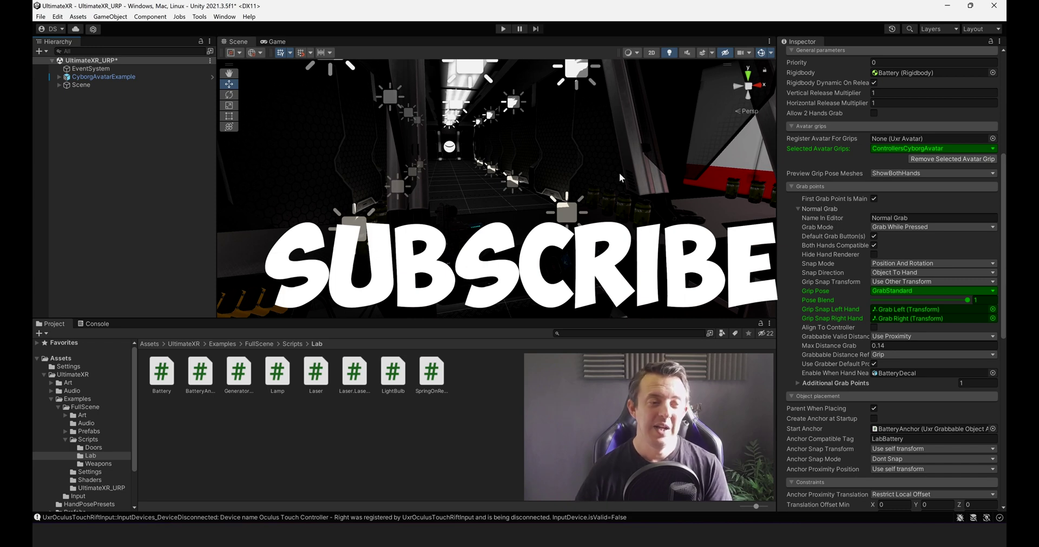
right_drag(620, 195, 527, 164)
middle_drag(551, 167, 551, 203)
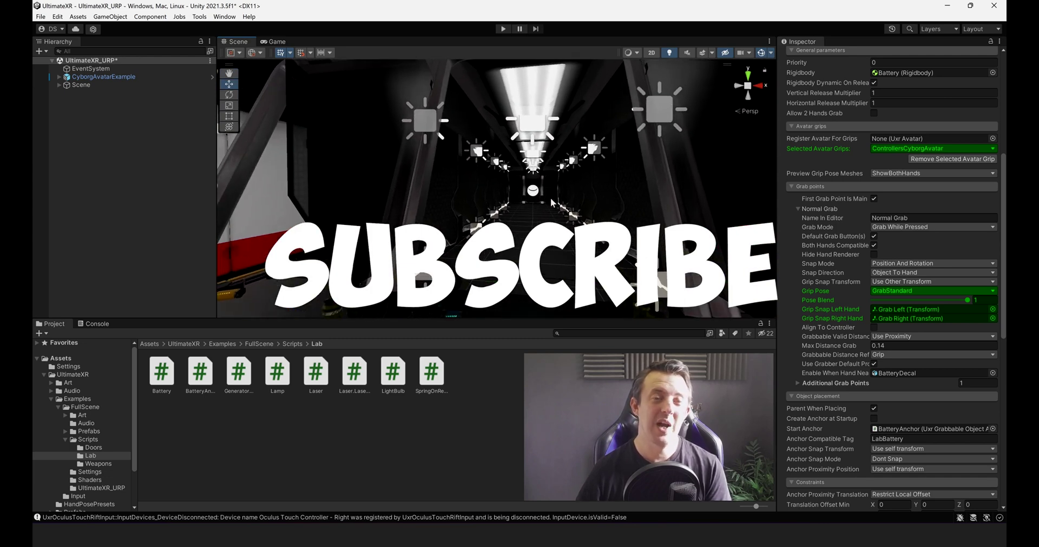